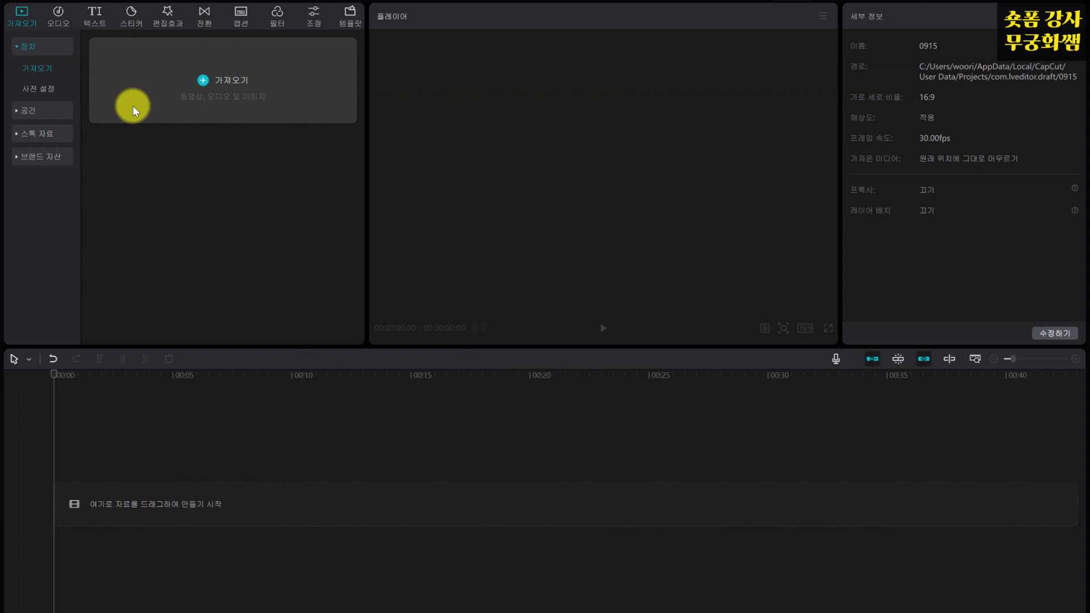
Search the stock media library for "가을" and browse the autumn footage
{"action": "left_click", "coordinate": [19, 134]}
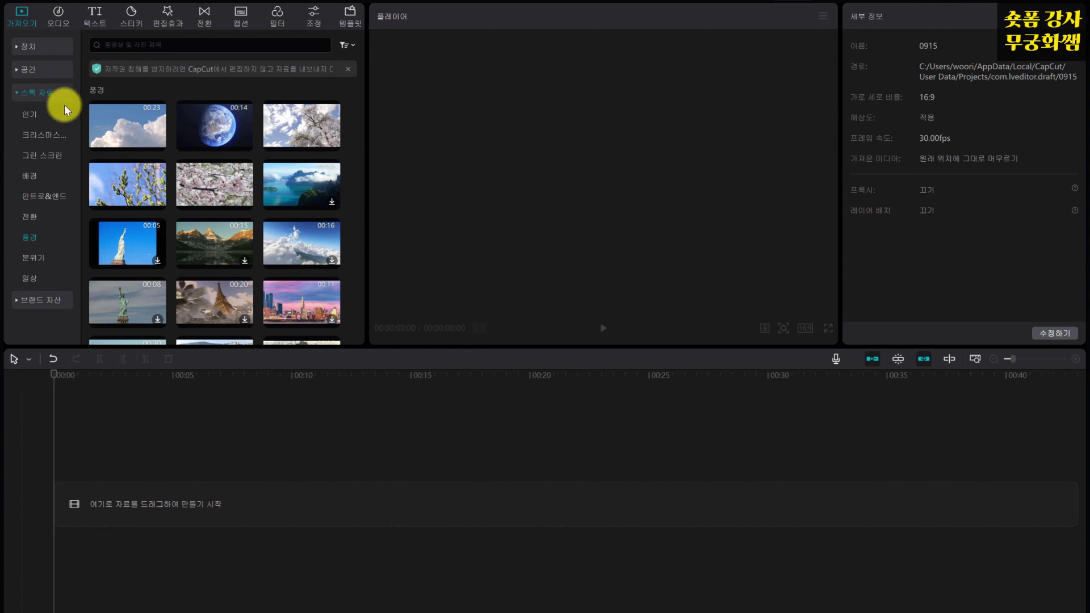
{"action": "left_click", "coordinate": [126, 46]}
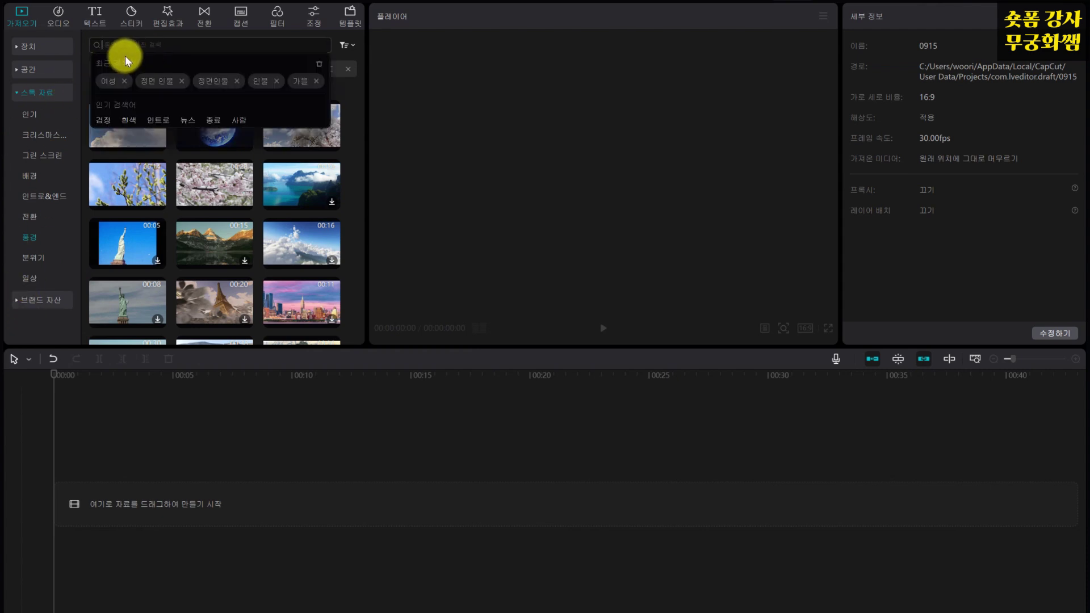
{"action": "type", "text": "가을"}
{"action": "key", "text": "Return"}
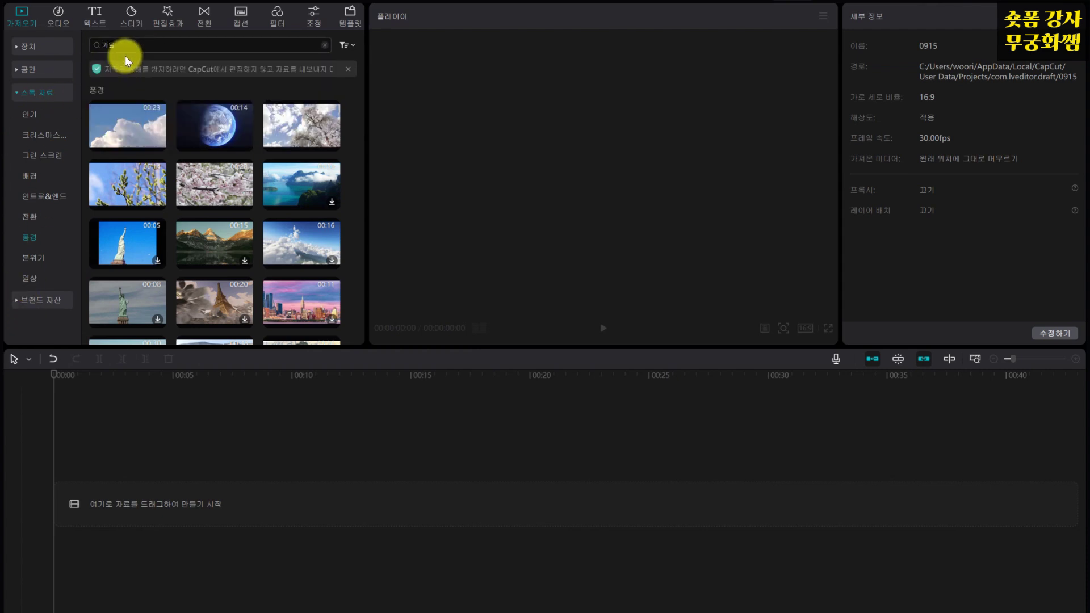
{"action": "scroll", "coordinate": [165, 193], "scroll_direction": "down", "scroll_amount": 3}
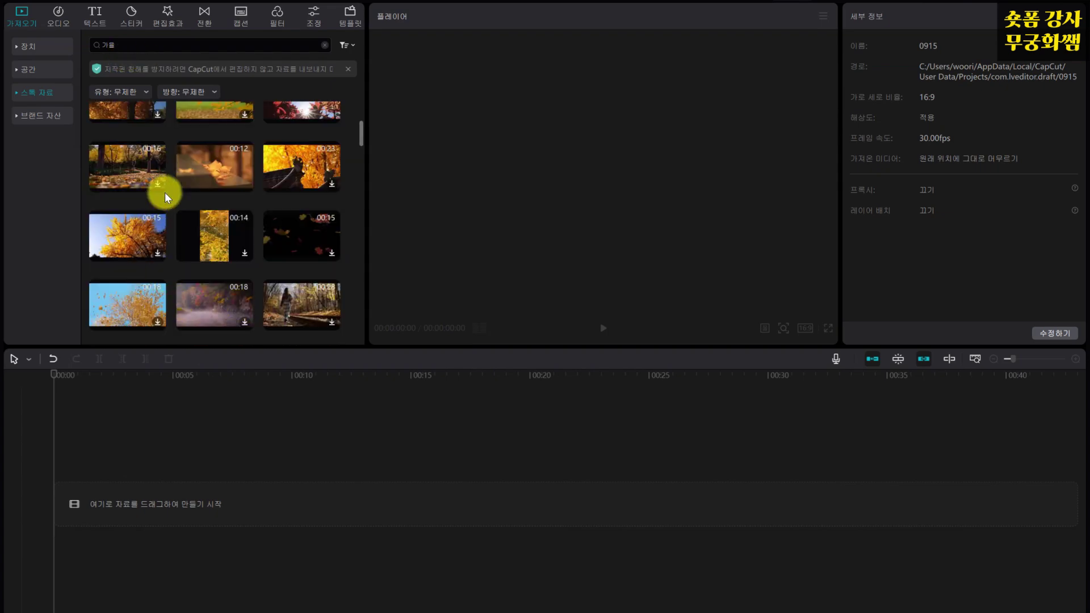
{"action": "scroll", "coordinate": [279, 287], "scroll_direction": "up", "scroll_amount": 3}
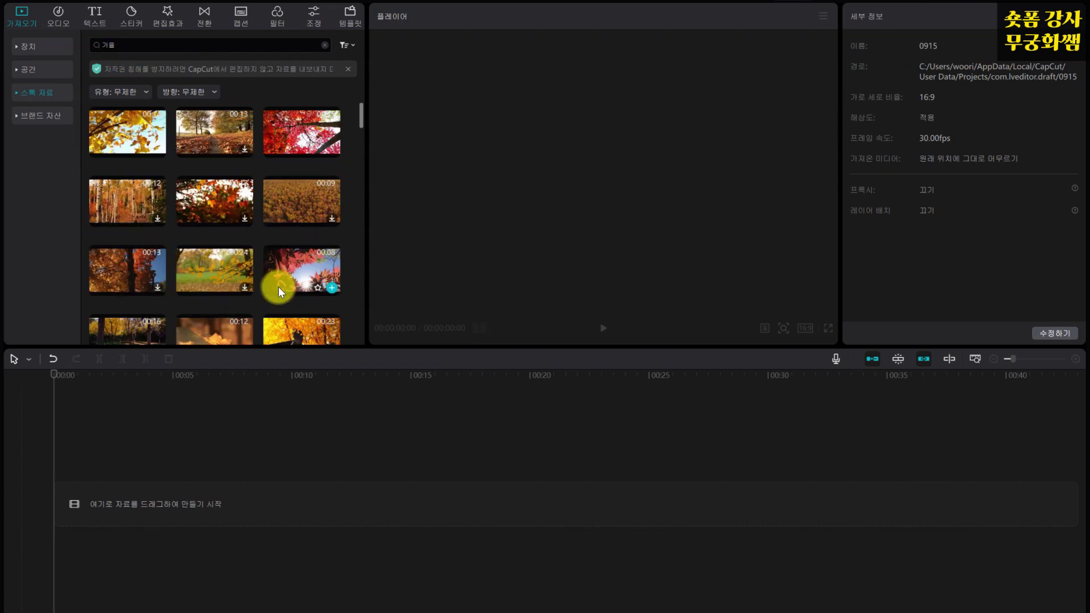
Preview the leaf-covered path stock clip and place a single copy at the start of the main track
{"action": "mouse_move", "coordinate": [144, 151]}
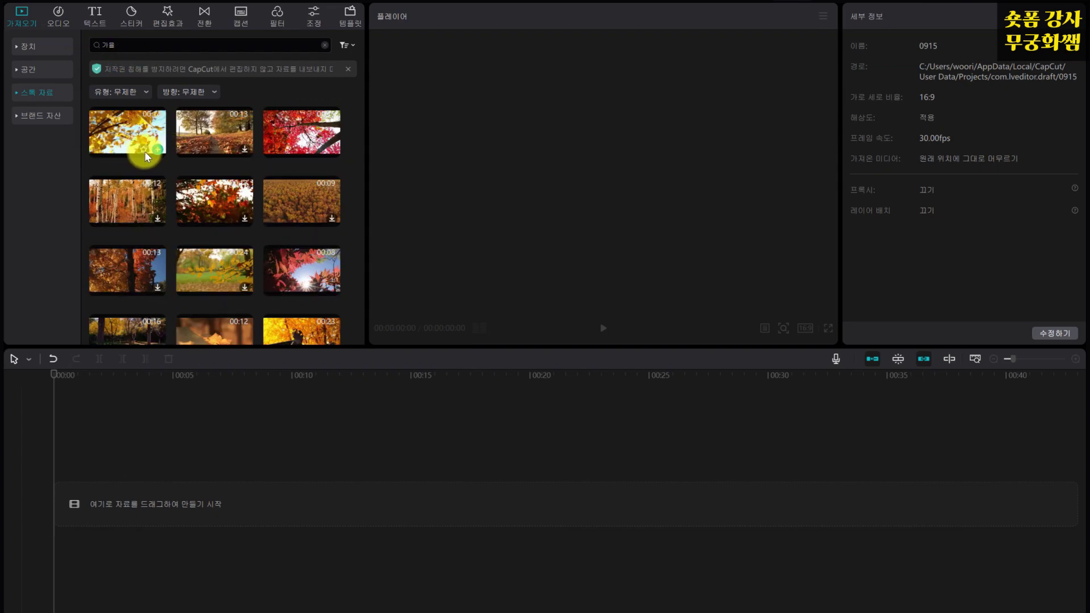
{"action": "left_click", "coordinate": [244, 149]}
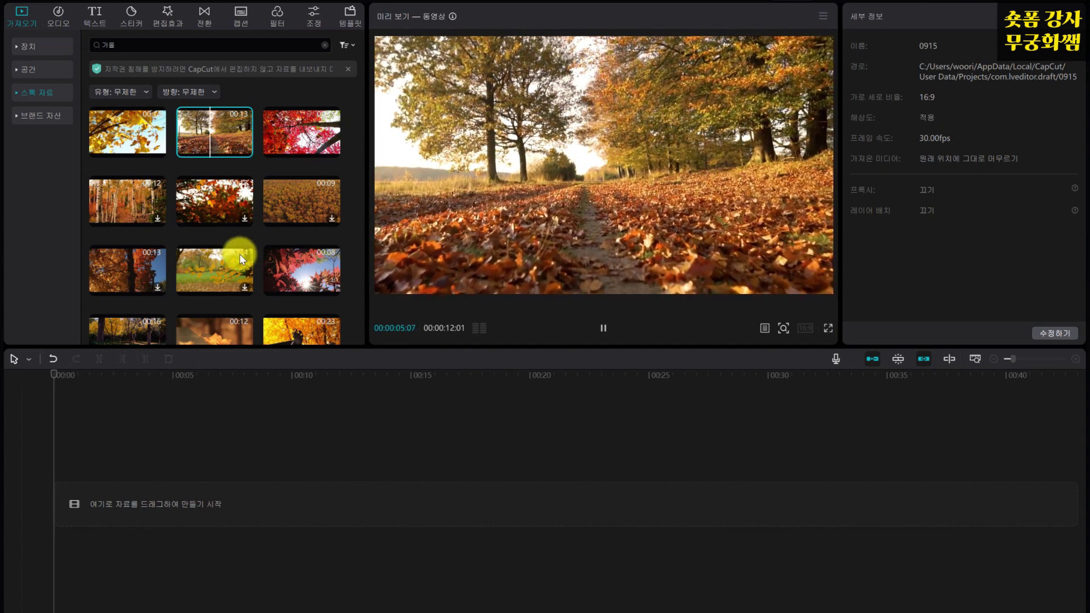
{"action": "mouse_move", "coordinate": [207, 142]}
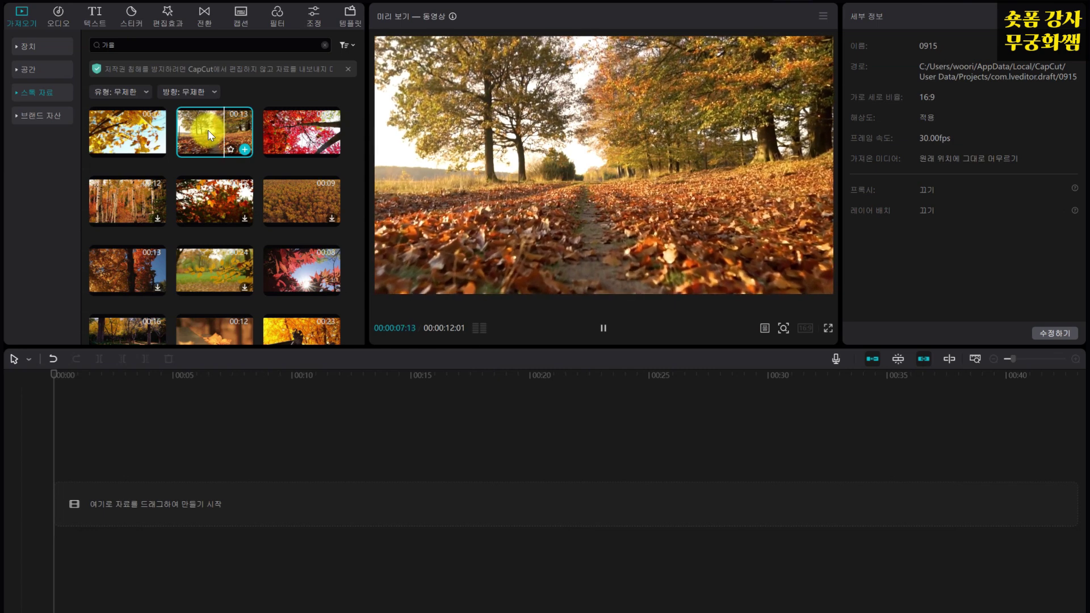
{"action": "left_click_drag", "start_coordinate": [214, 125], "coordinate": [118, 498]}
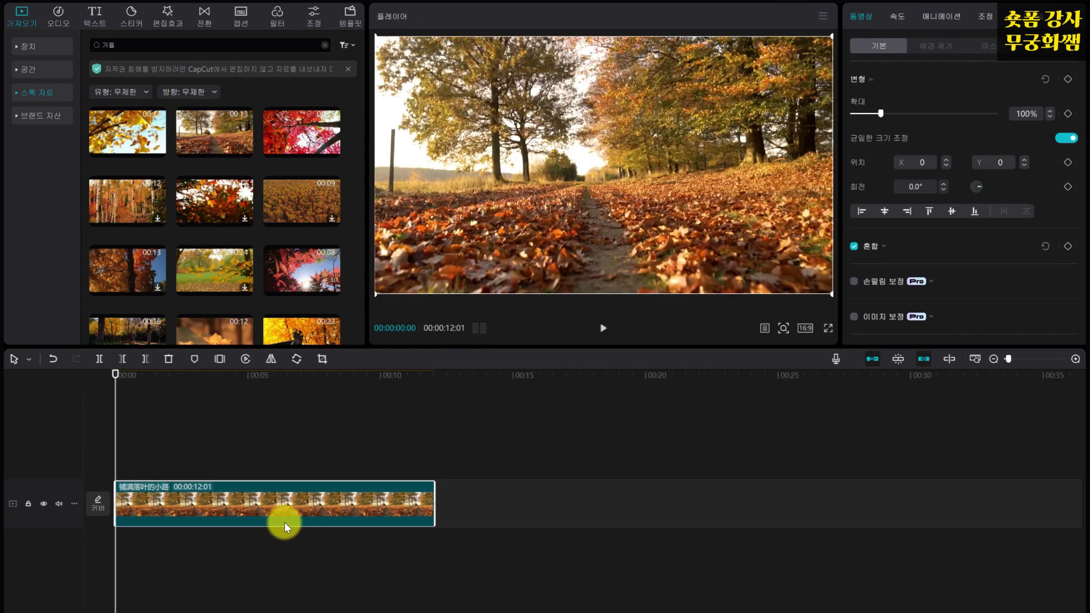
{"action": "left_click", "coordinate": [244, 151]}
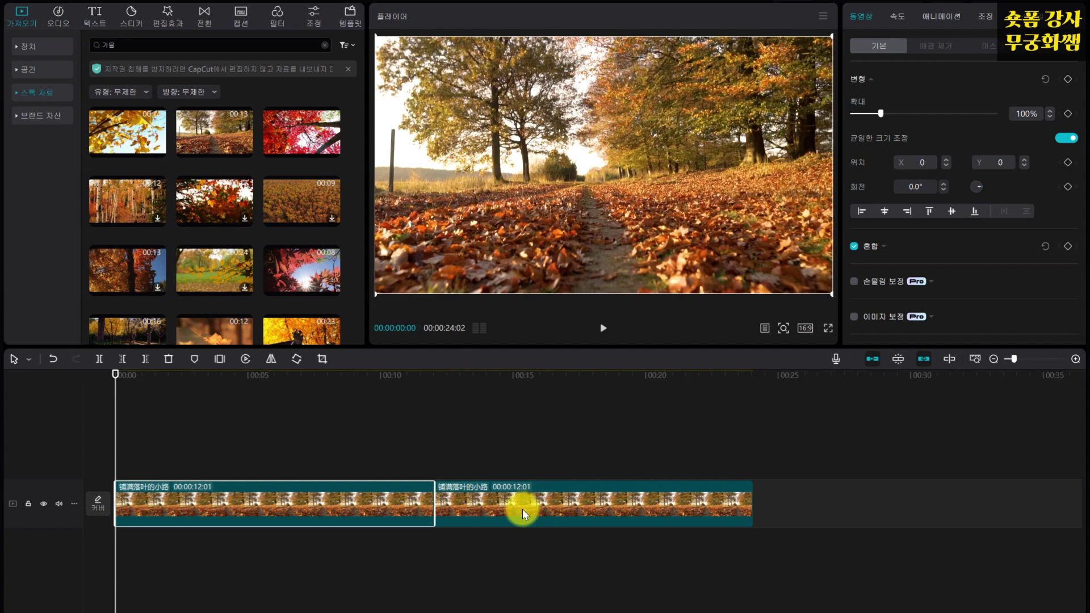
{"action": "left_click", "coordinate": [169, 359]}
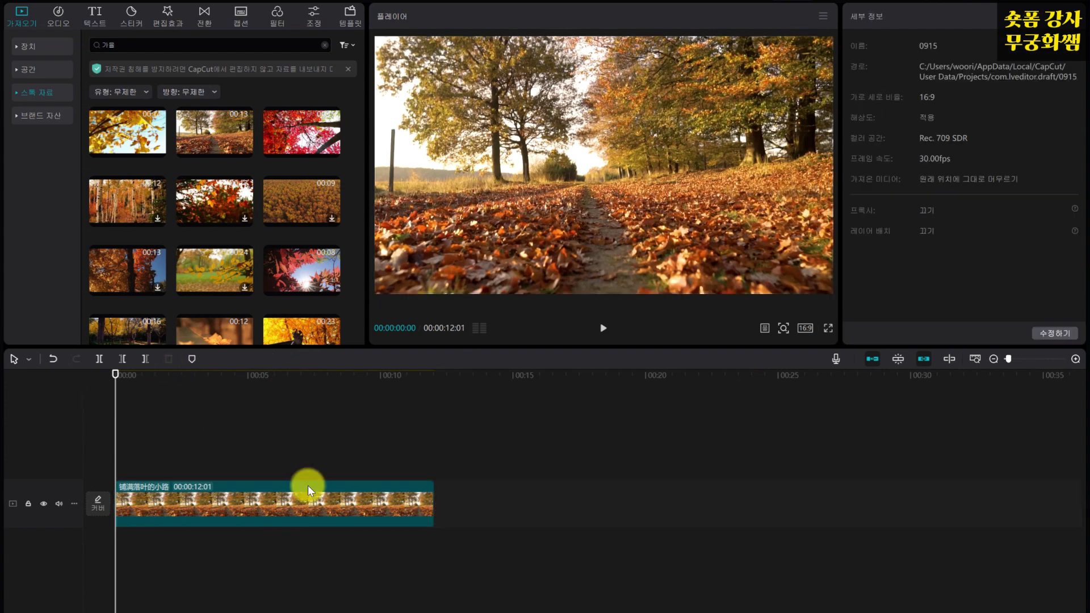
Play to the three-second mark and trim the end of the leaf-covered path clip to that point
{"action": "left_click", "coordinate": [604, 329]}
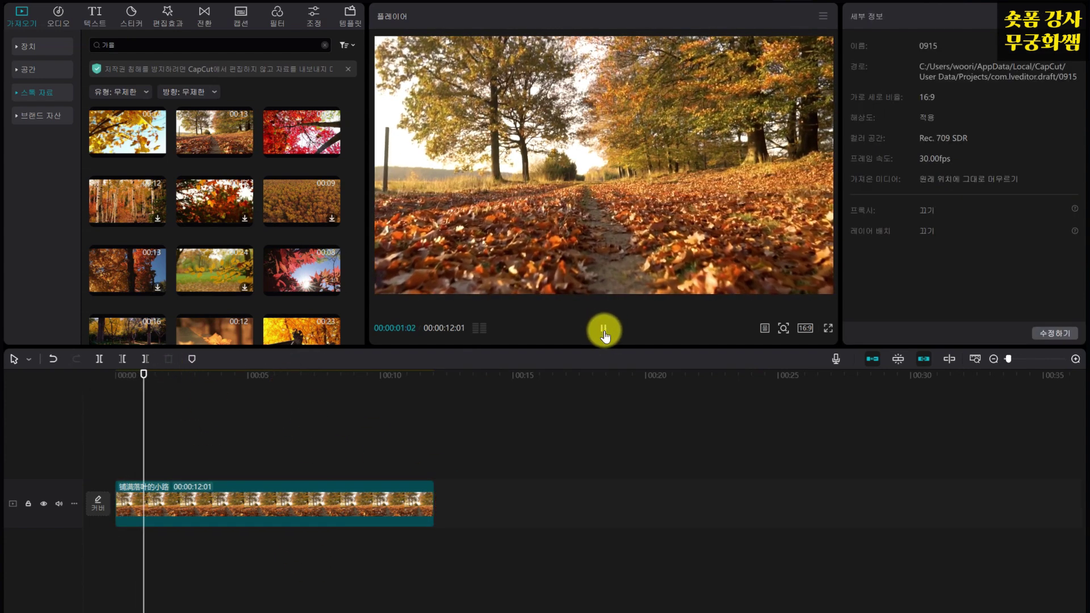
{"action": "left_click", "coordinate": [605, 332]}
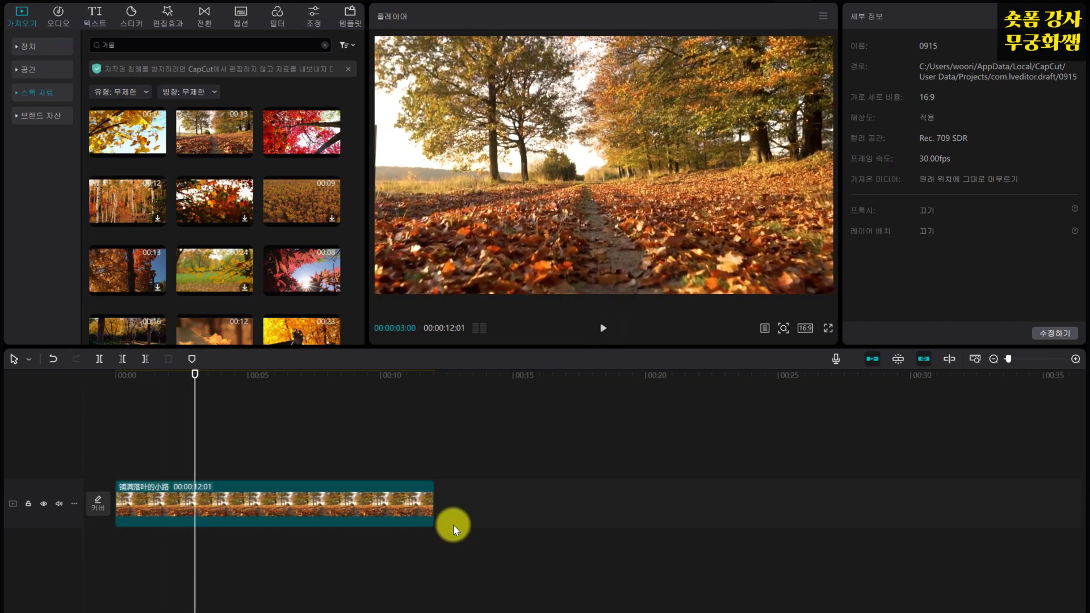
{"action": "left_click", "coordinate": [397, 504]}
{"action": "left_click_drag", "start_coordinate": [434, 505], "coordinate": [196, 504]}
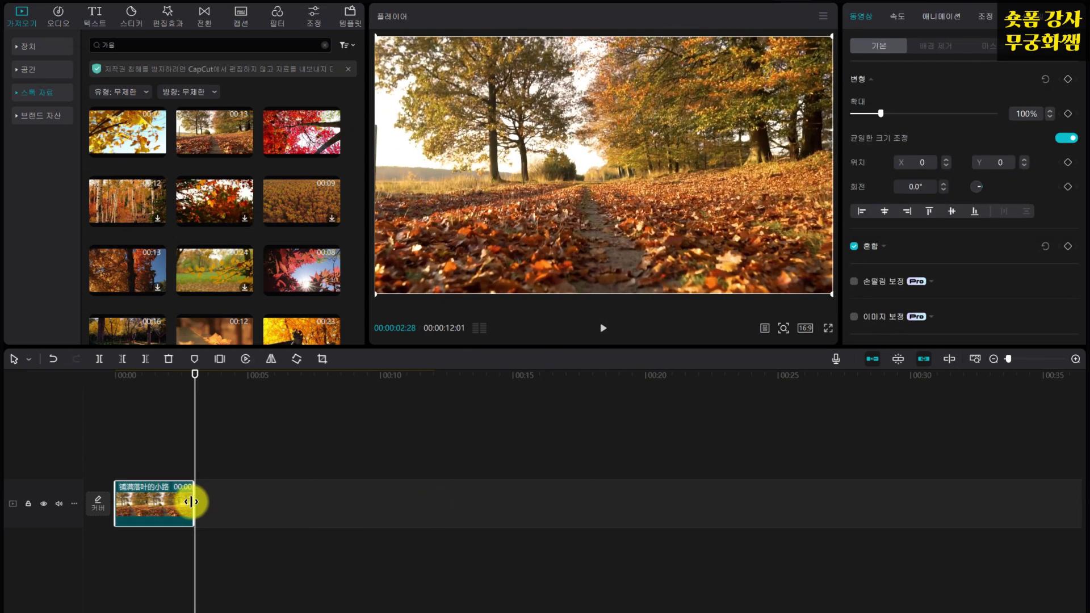
Append the yellow leaves close-up and the woman walking on tram rails clips, trimming them to about 5 and 3.5 seconds
{"action": "scroll", "coordinate": [226, 275], "scroll_direction": "down", "scroll_amount": 2}
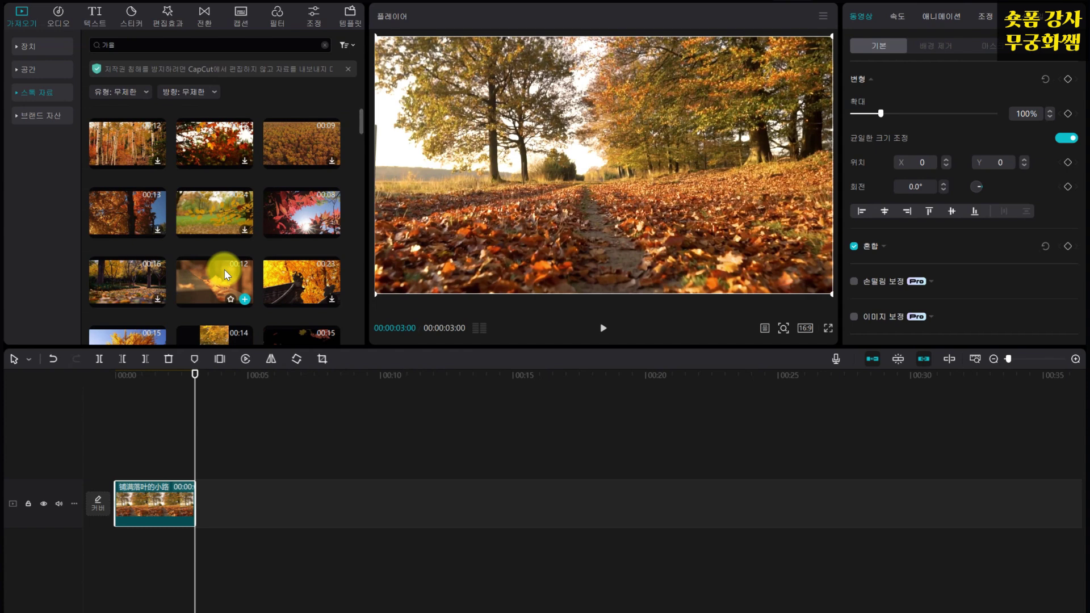
{"action": "scroll", "coordinate": [225, 276], "scroll_direction": "down", "scroll_amount": 2}
{"action": "left_click_drag", "start_coordinate": [214, 227], "coordinate": [195, 505]}
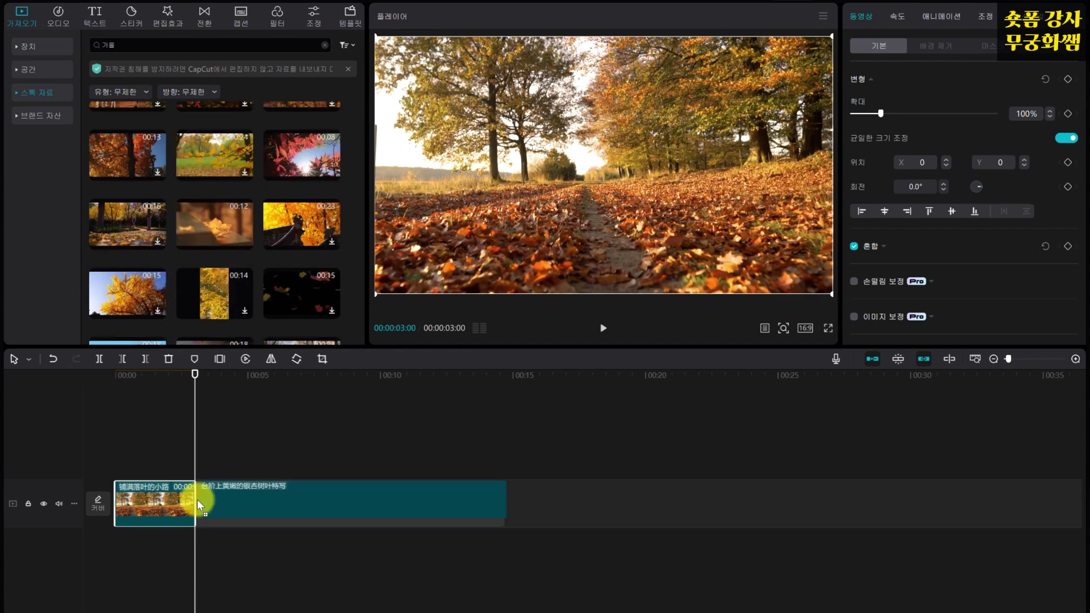
{"action": "left_click_drag", "start_coordinate": [505, 509], "coordinate": [321, 504]}
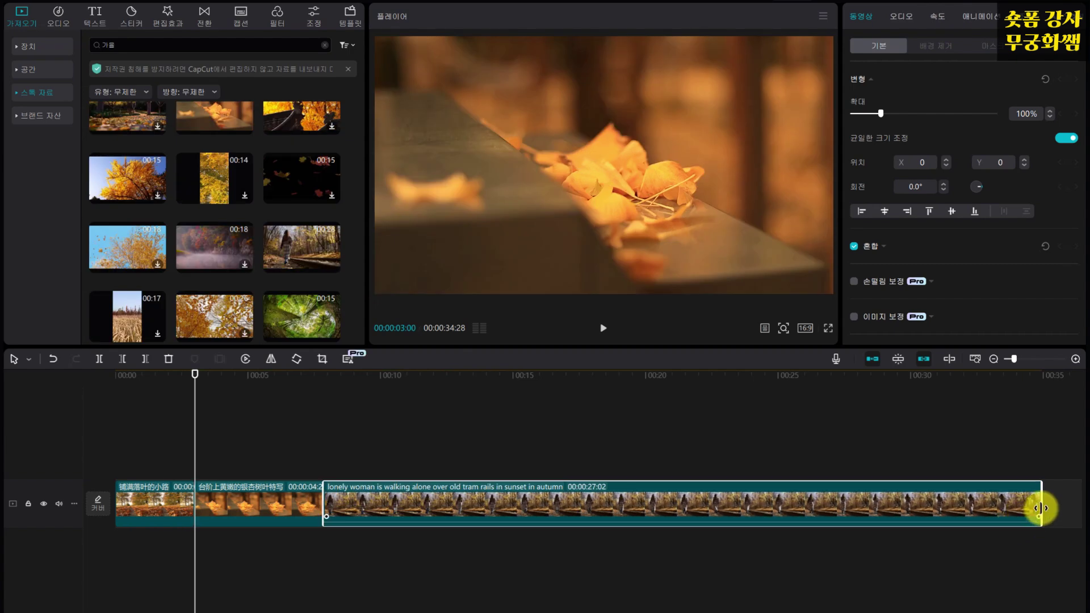
{"action": "left_click_drag", "start_coordinate": [1040, 511], "coordinate": [419, 514]}
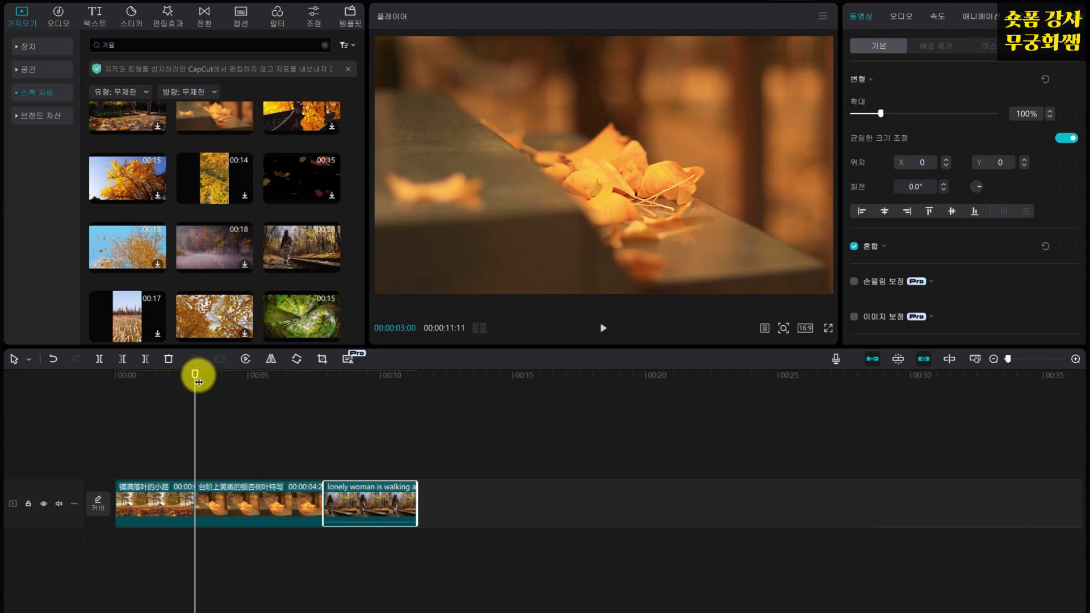
Return the playhead to the start, show the 오프닝 & 클로징 video effects and select the leaf-covered path clip
{"action": "left_click_drag", "start_coordinate": [196, 373], "coordinate": [42, 382]}
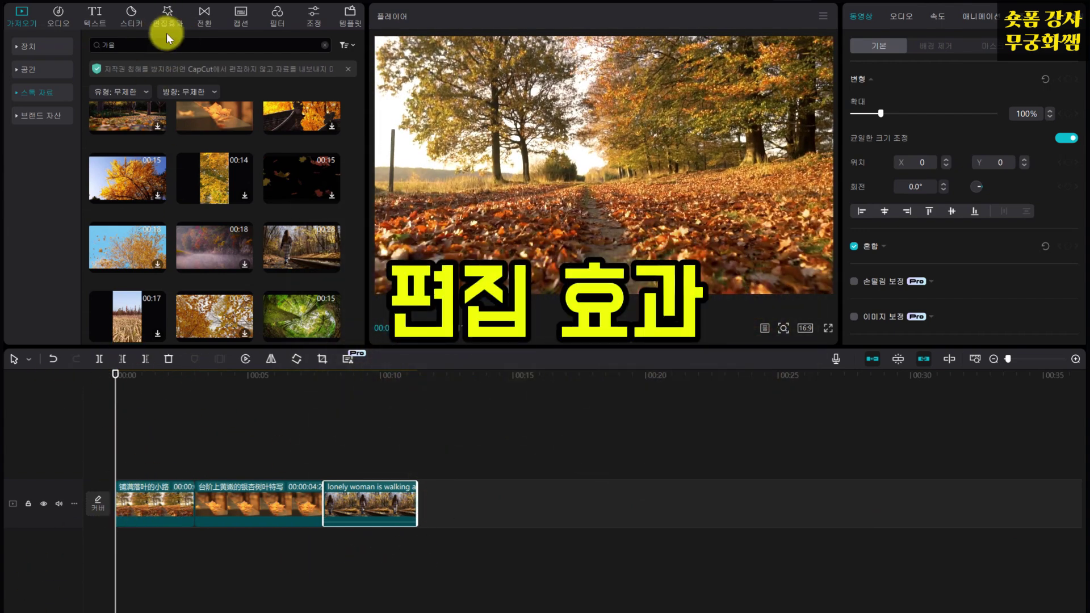
{"action": "left_click", "coordinate": [169, 13]}
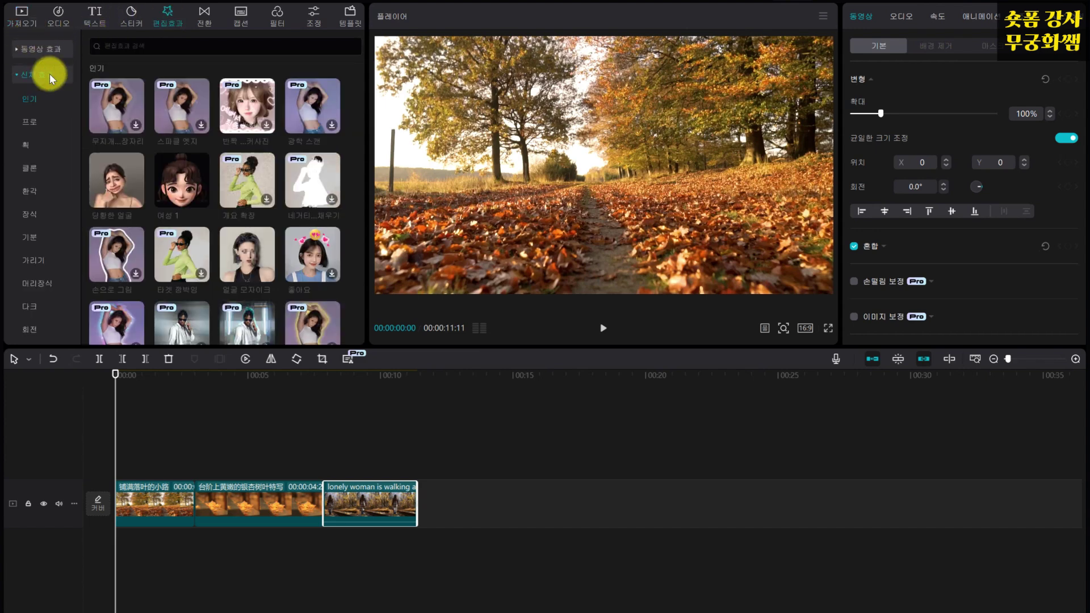
{"action": "left_click", "coordinate": [52, 50]}
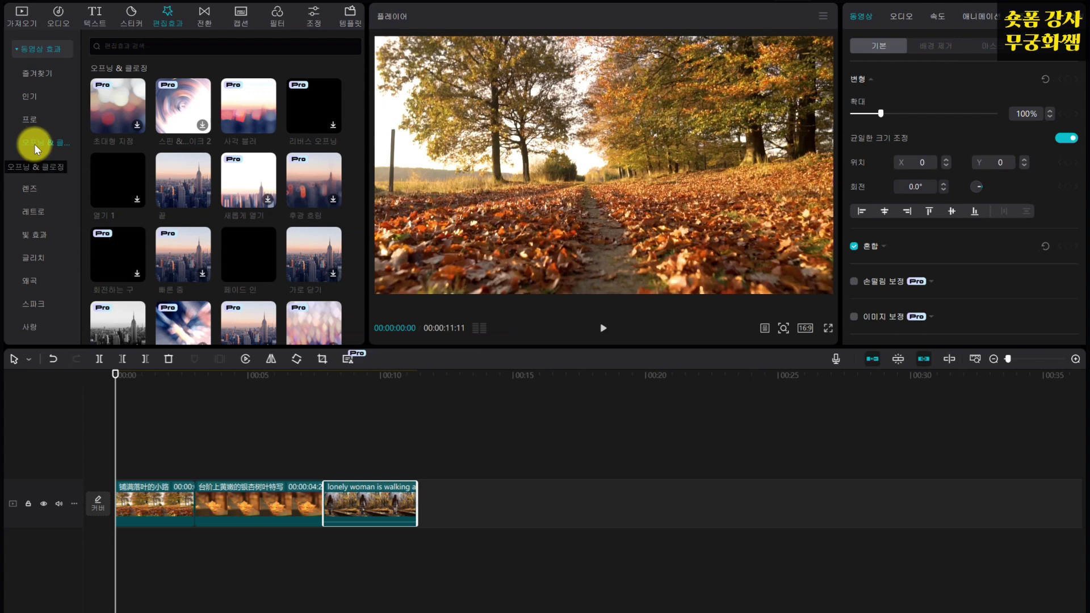
{"action": "left_click", "coordinate": [133, 505]}
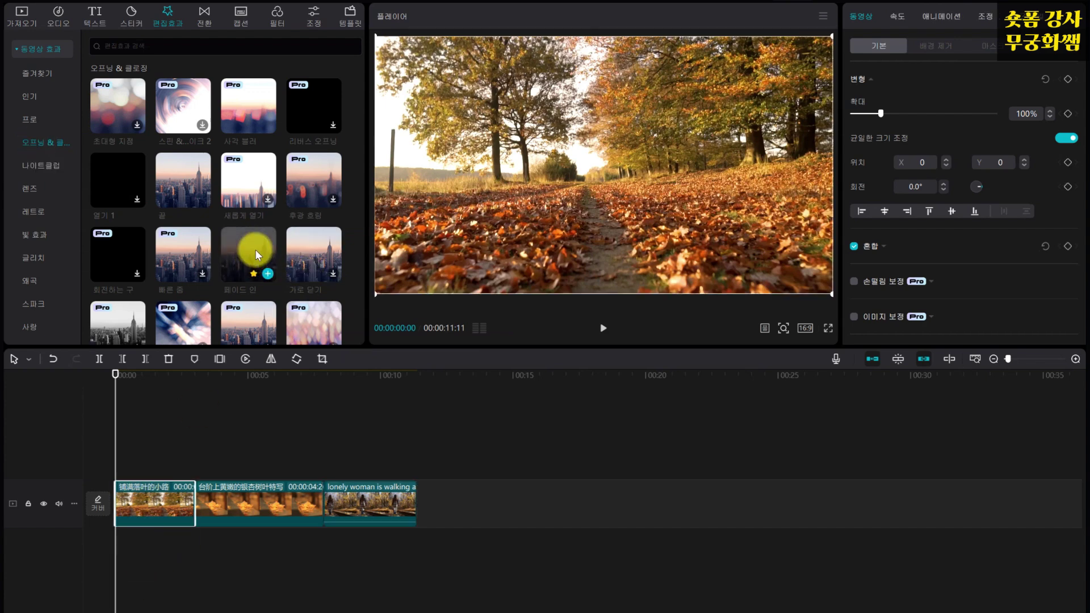
Try the 페이드 인 effect on a separate track above the first clip and undo it
{"action": "left_click_drag", "start_coordinate": [255, 250], "coordinate": [241, 278]}
{"action": "mouse_move", "coordinate": [252, 255]}
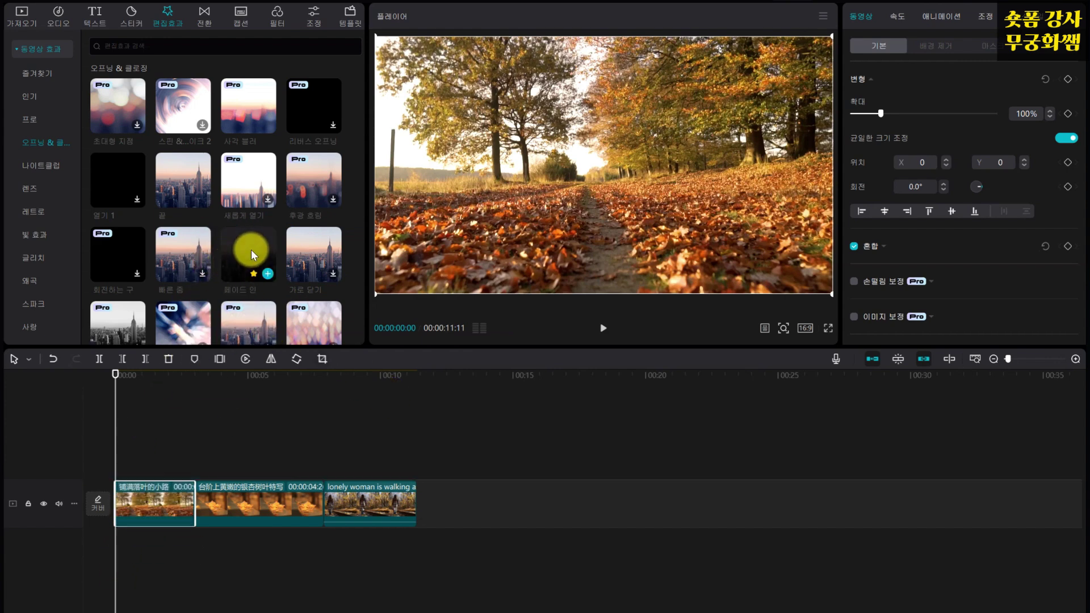
{"action": "left_click_drag", "start_coordinate": [254, 248], "coordinate": [115, 459]}
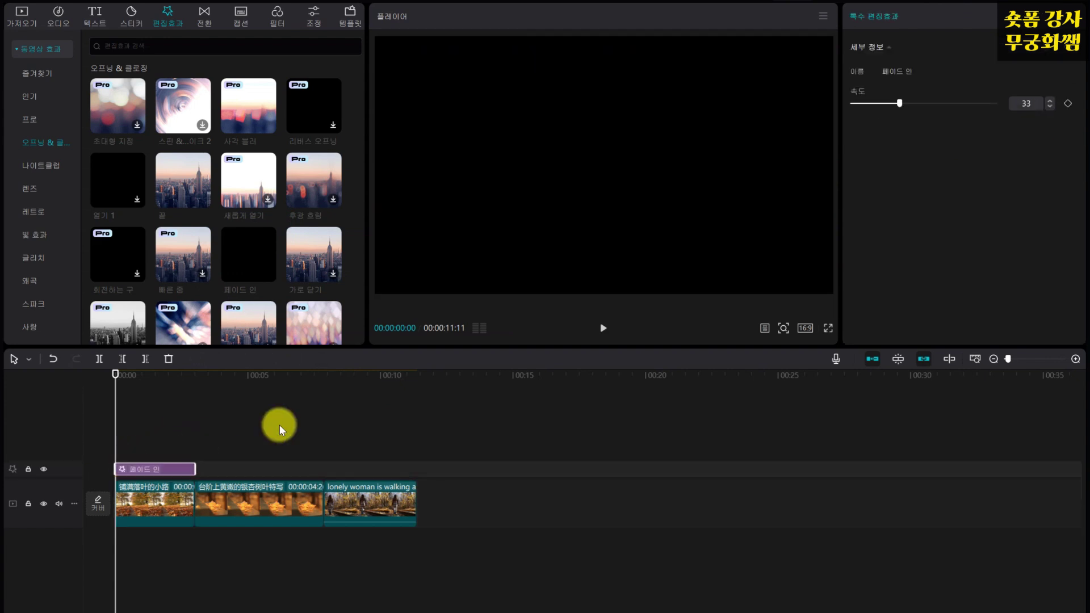
{"action": "key", "text": "ctrl+z"}
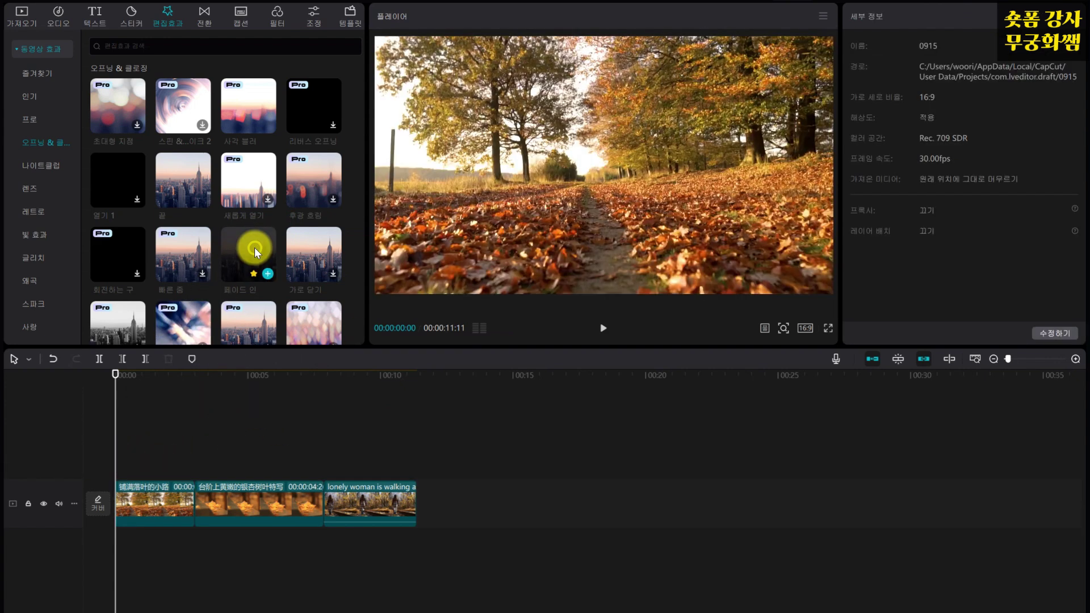
Apply the 페이드 인 effect directly onto the first clip and limit it to about seconds 1 to 2, checking the result
{"action": "left_click_drag", "start_coordinate": [254, 247], "coordinate": [138, 496]}
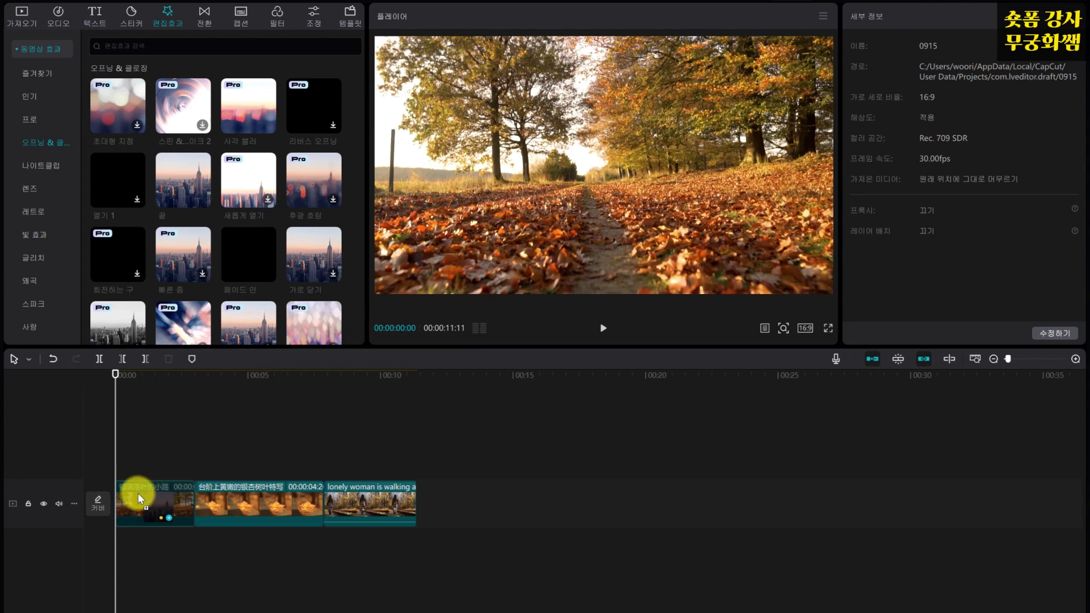
{"action": "left_click_drag", "start_coordinate": [138, 493], "coordinate": [137, 493]}
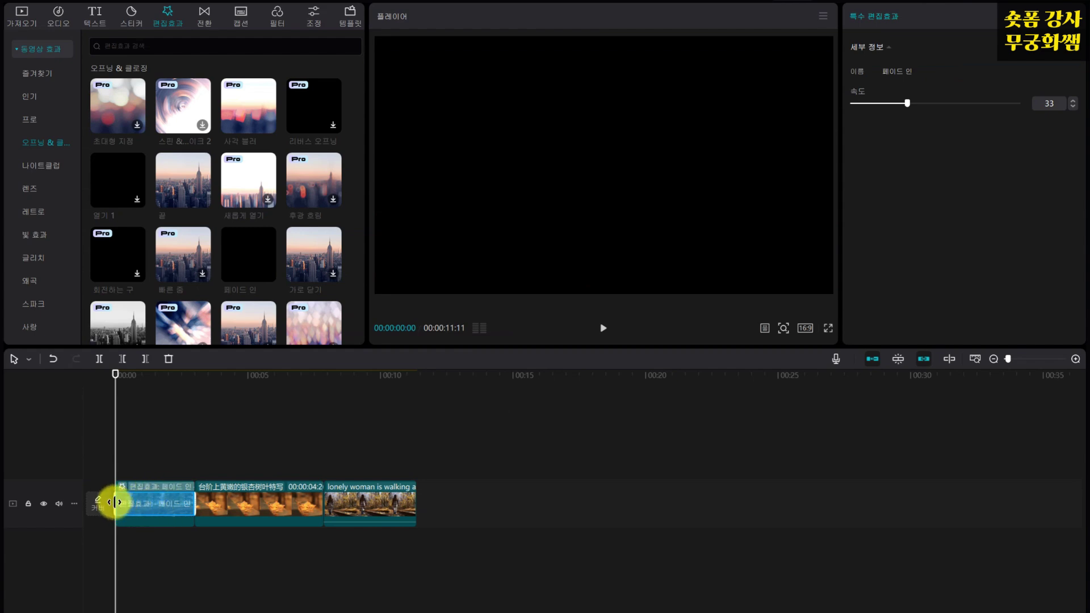
{"action": "left_click_drag", "start_coordinate": [114, 502], "coordinate": [143, 502]}
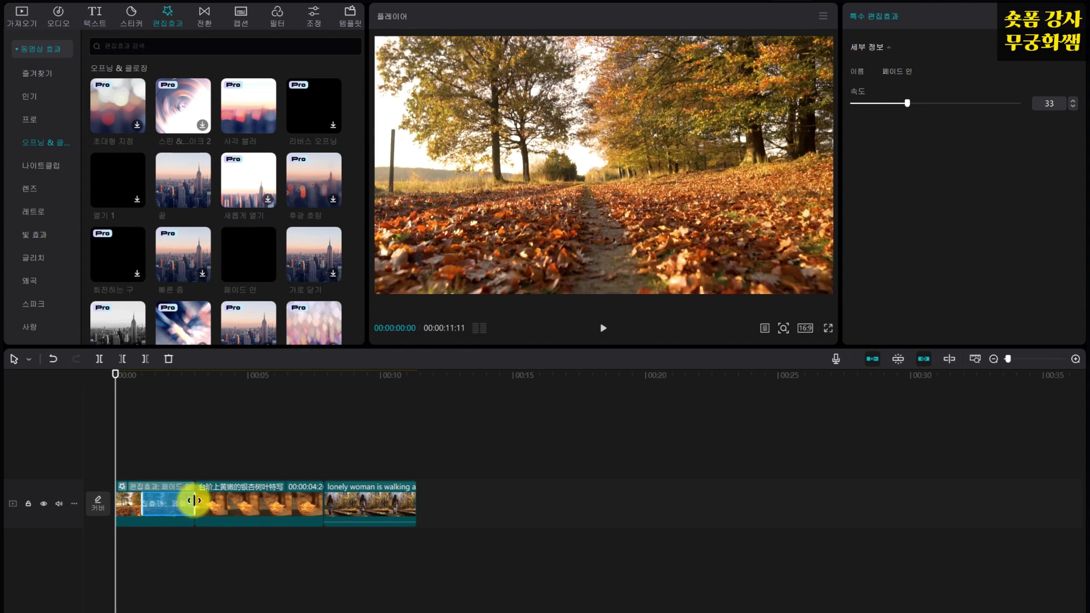
{"action": "left_click_drag", "start_coordinate": [193, 505], "coordinate": [165, 510]}
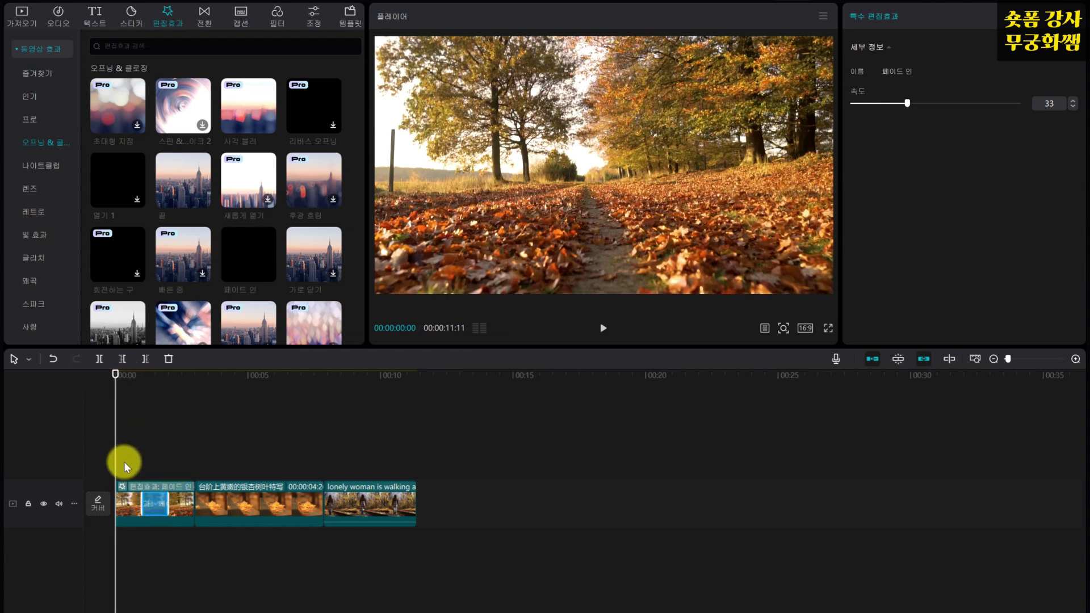
{"action": "left_click", "coordinate": [168, 464]}
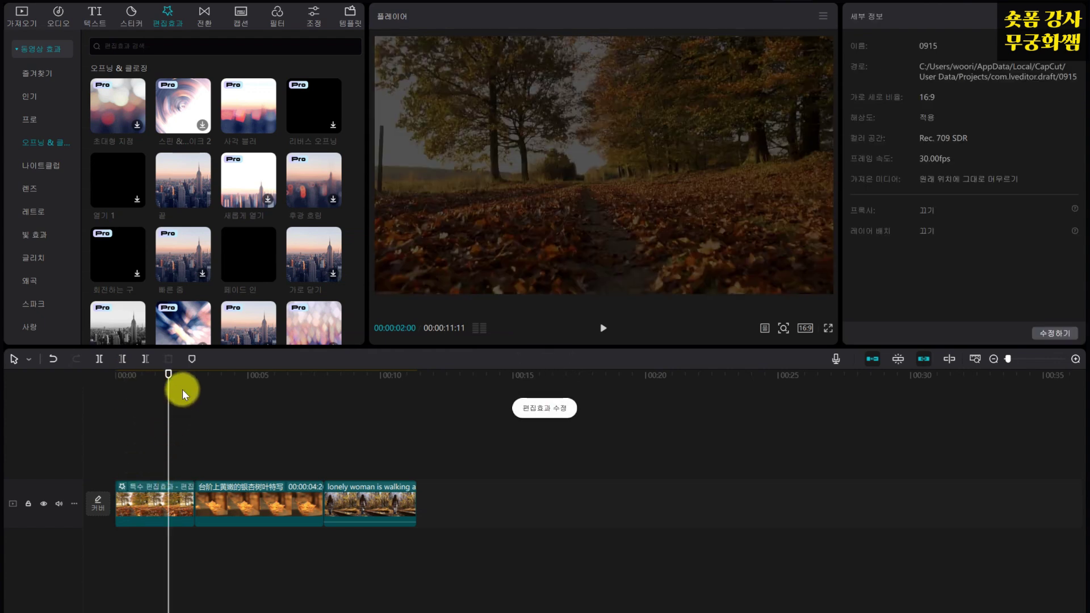
{"action": "left_click_drag", "start_coordinate": [182, 390], "coordinate": [92, 401]}
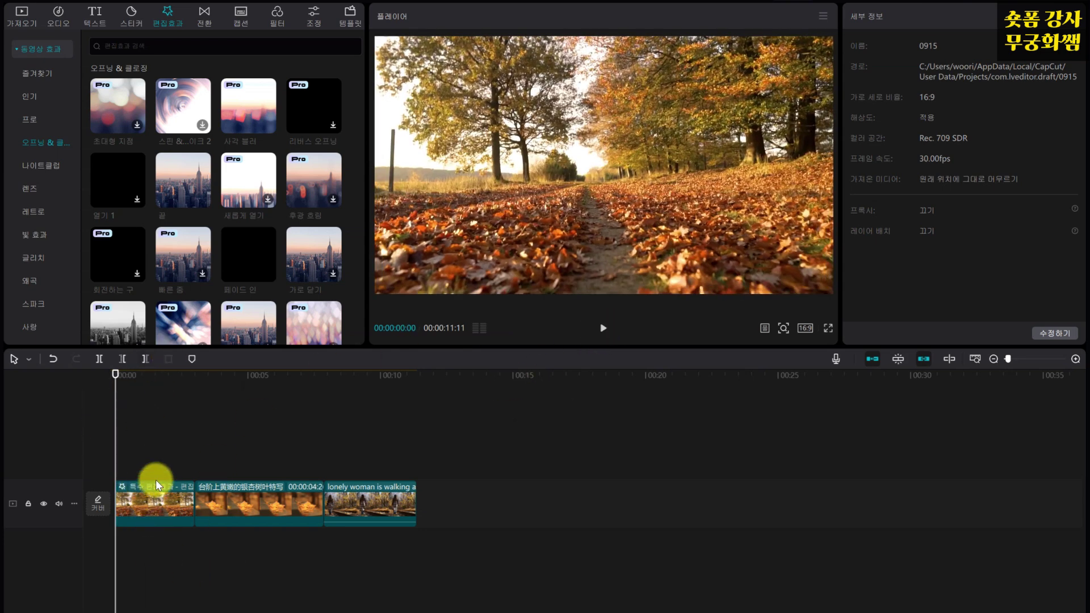
Move the leaf-covered path clip between the other two clips and play it back with its attached effect
{"action": "left_click_drag", "start_coordinate": [148, 500], "coordinate": [272, 503]}
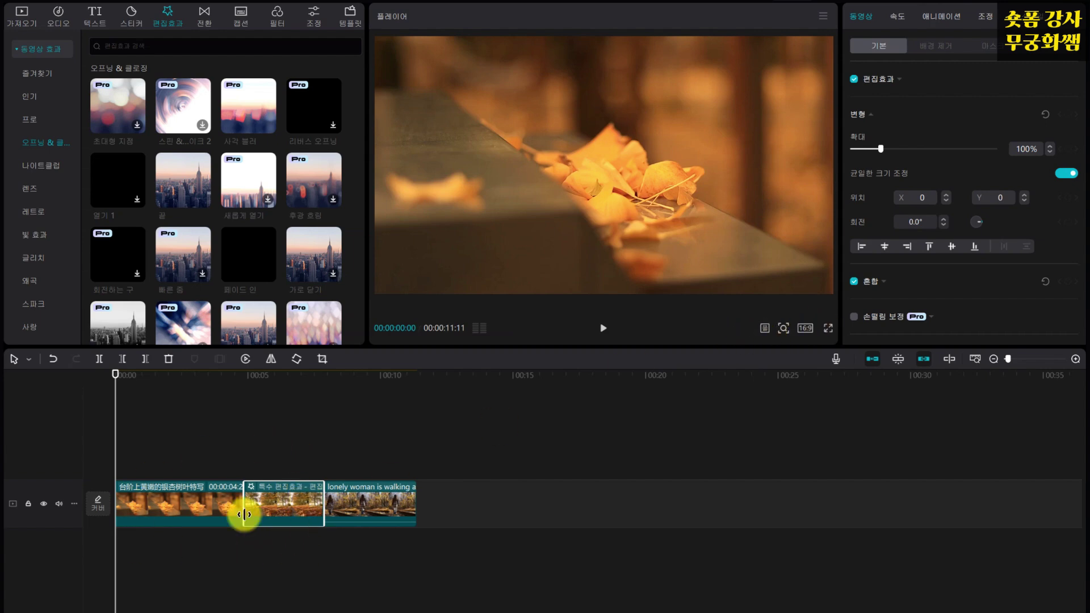
{"action": "left_click_drag", "start_coordinate": [115, 372], "coordinate": [212, 397]}
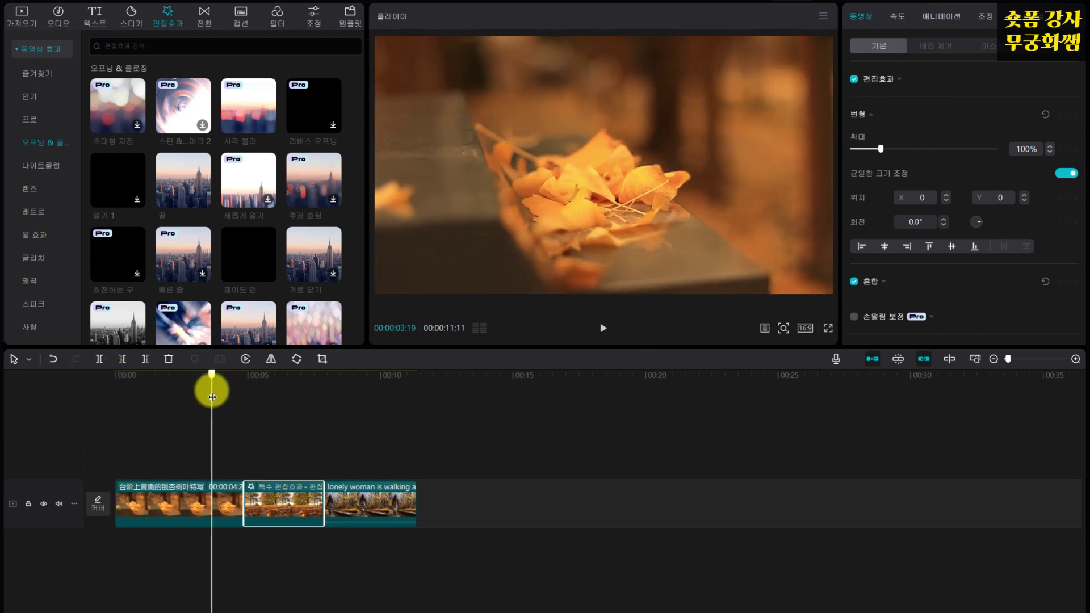
{"action": "left_click", "coordinate": [602, 329]}
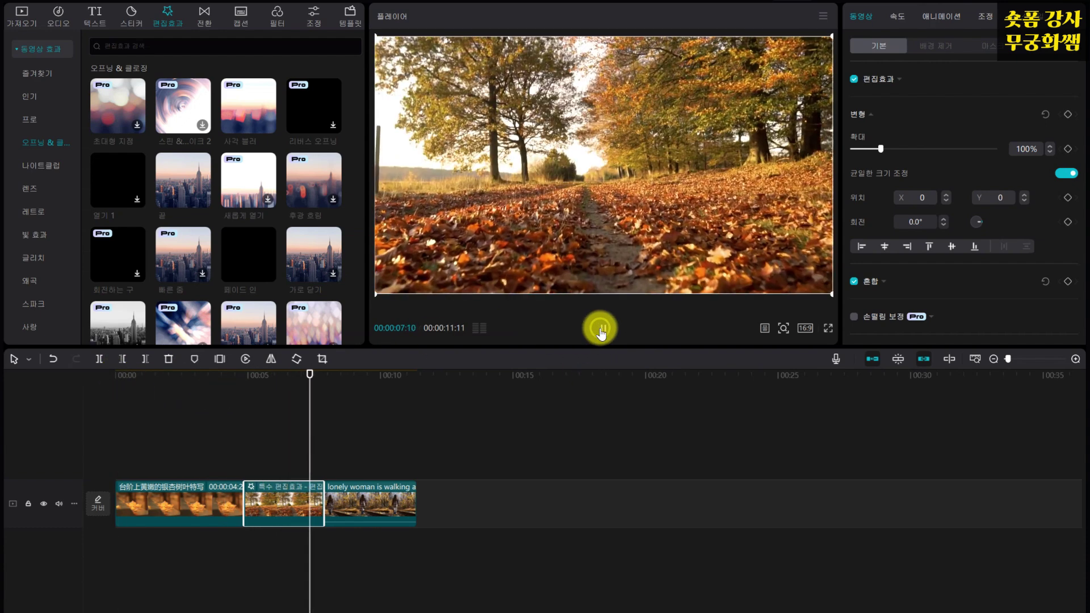
{"action": "left_click", "coordinate": [601, 330]}
{"action": "left_click_drag", "start_coordinate": [311, 378], "coordinate": [263, 377]}
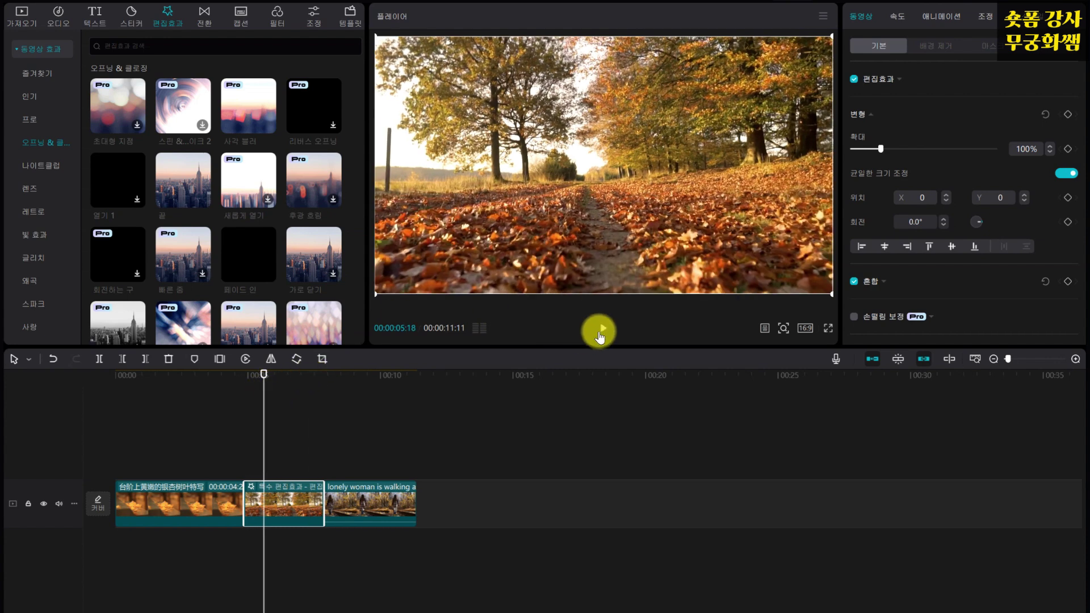
Stop playback, move the leaf-covered path clip back to the beginning of the track and return the playhead to the start
{"action": "left_click", "coordinate": [600, 330]}
{"action": "left_click", "coordinate": [151, 485]}
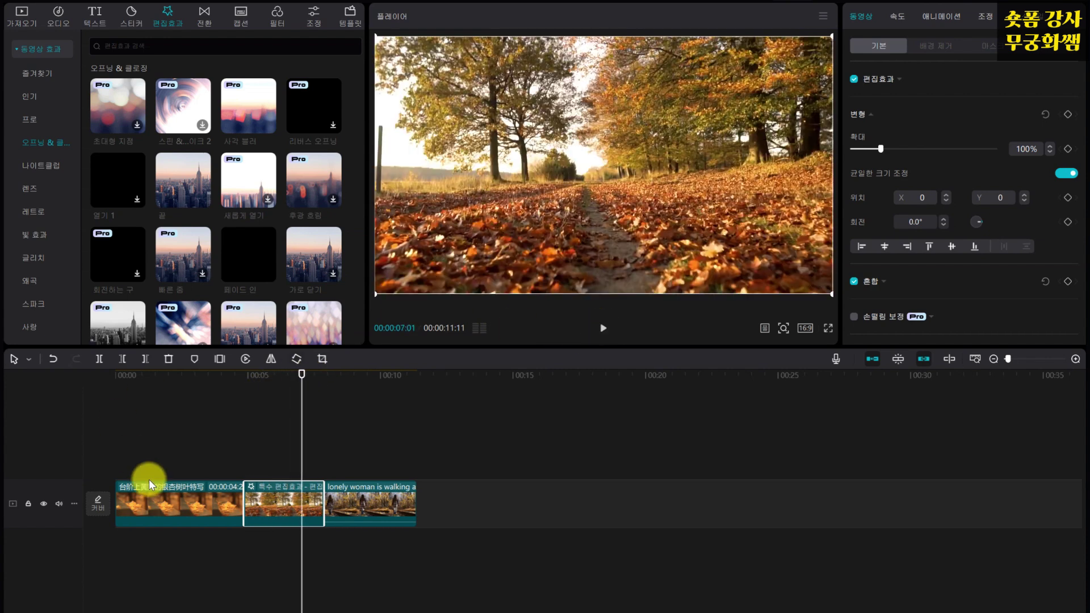
{"action": "left_click_drag", "start_coordinate": [267, 504], "coordinate": [93, 503]}
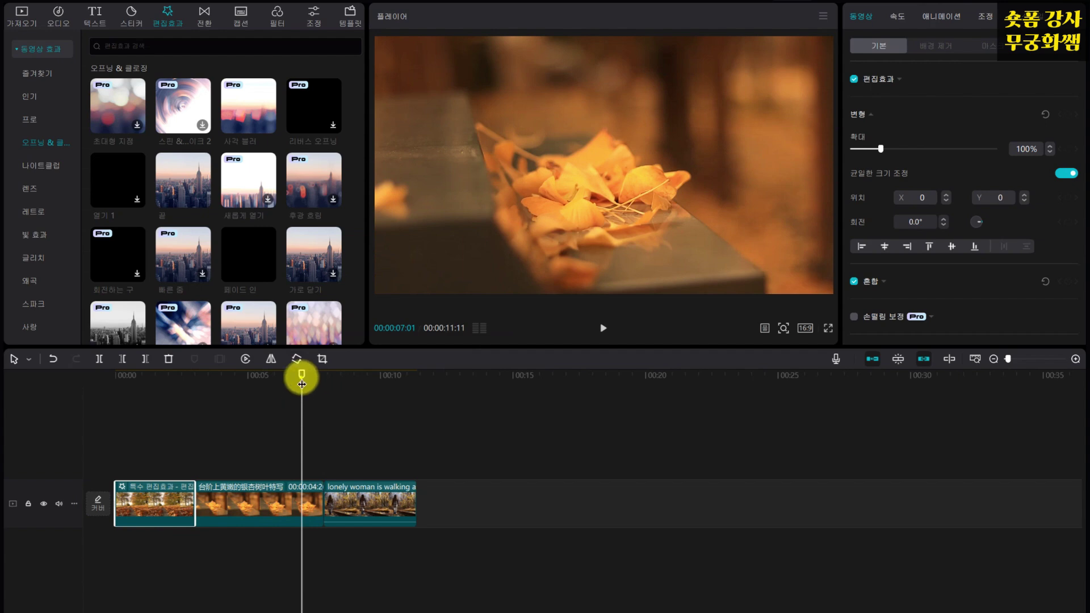
{"action": "left_click_drag", "start_coordinate": [301, 384], "coordinate": [115, 378]}
Shift the 페이드 인 effect attached to the first clip to that clip's very beginning and play it back
{"action": "left_click", "coordinate": [135, 484]}
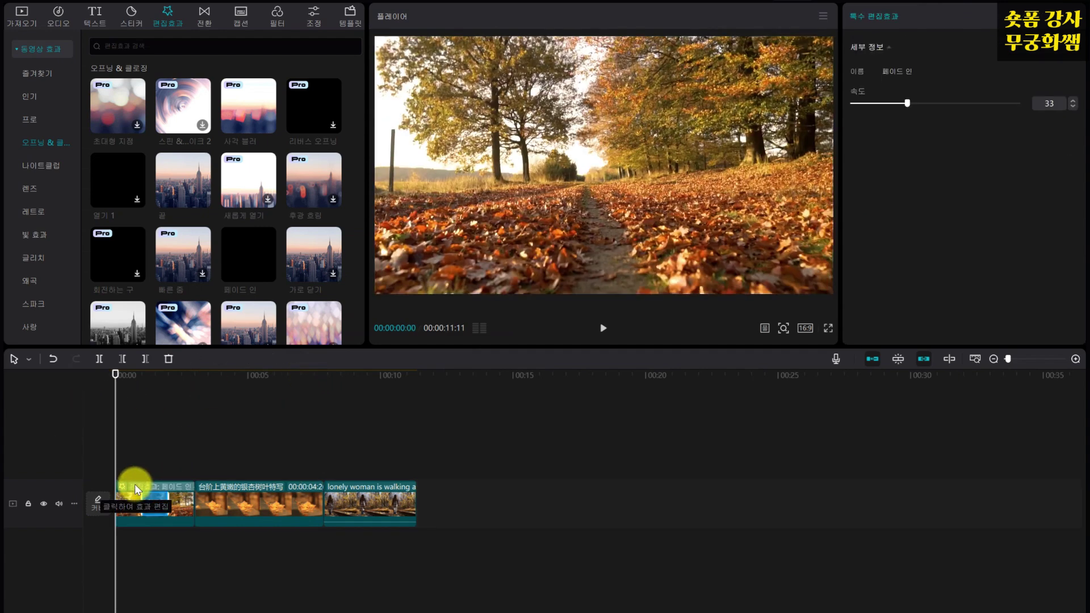
{"action": "left_click_drag", "start_coordinate": [143, 504], "coordinate": [104, 511]}
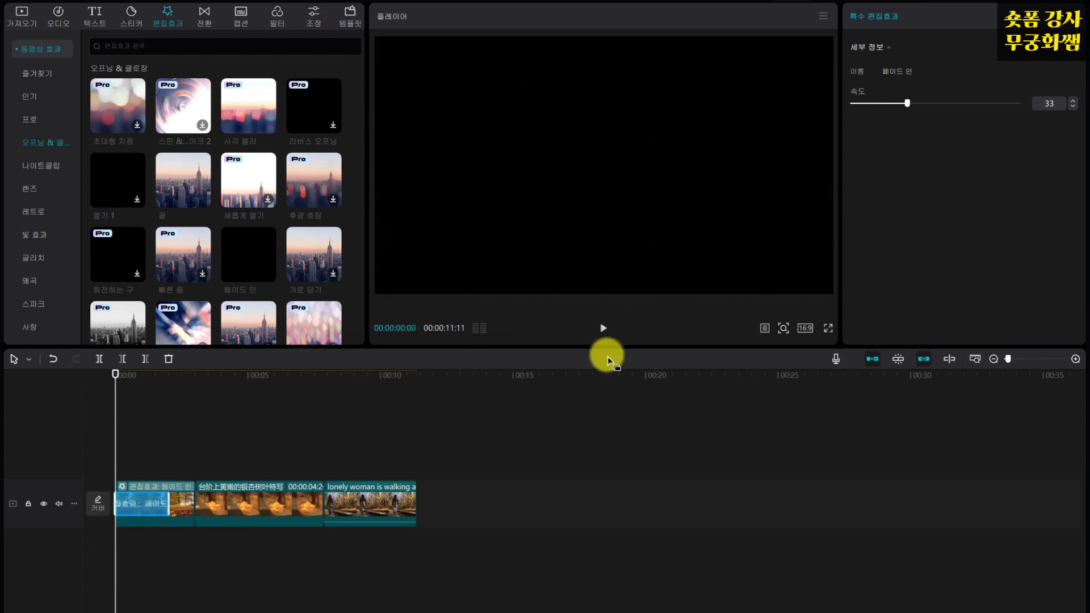
{"action": "left_click", "coordinate": [602, 328]}
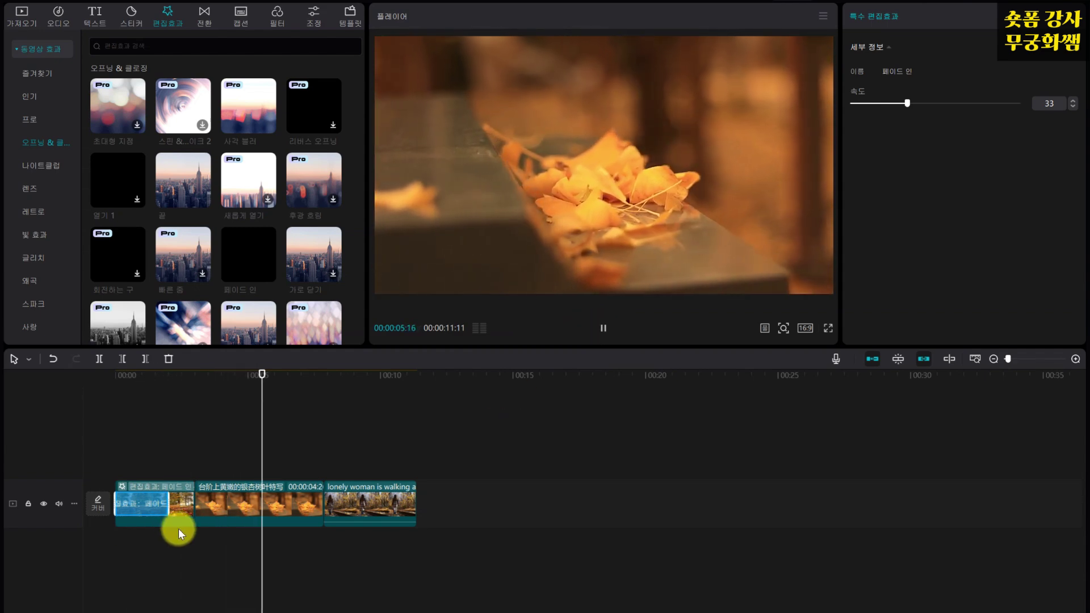
{"action": "left_click_drag", "start_coordinate": [275, 373], "coordinate": [60, 392]}
Add the 끝 effect above the last clip from about 9:26, trim it to the end of the video and preview it
{"action": "left_click", "coordinate": [378, 472]}
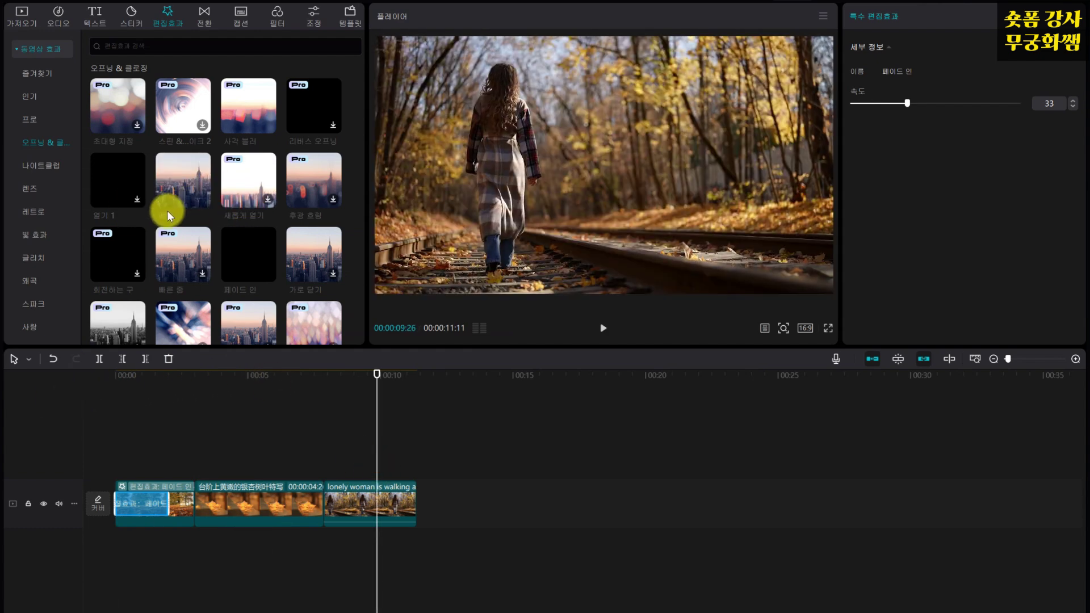
{"action": "mouse_move", "coordinate": [193, 175]}
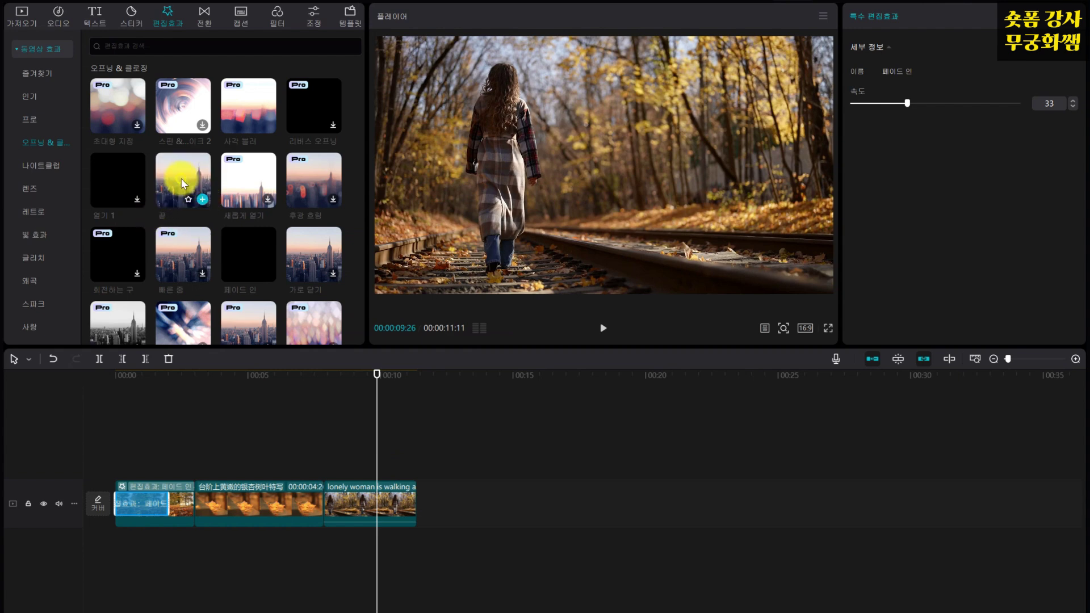
{"action": "left_click_drag", "start_coordinate": [182, 179], "coordinate": [376, 465]}
{"action": "left_click_drag", "start_coordinate": [457, 472], "coordinate": [417, 470]}
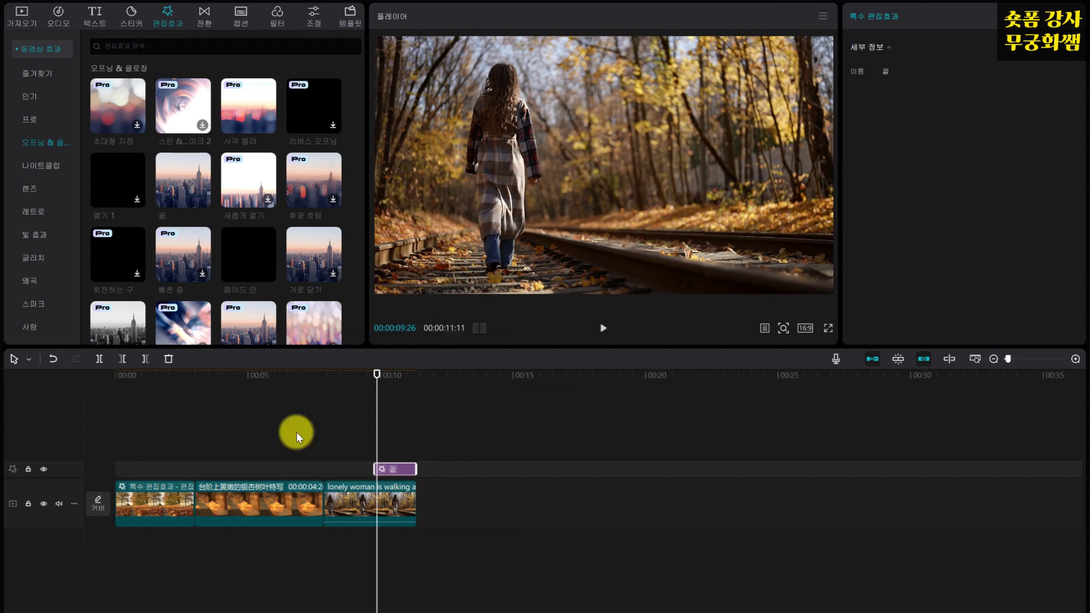
{"action": "left_click", "coordinate": [602, 330]}
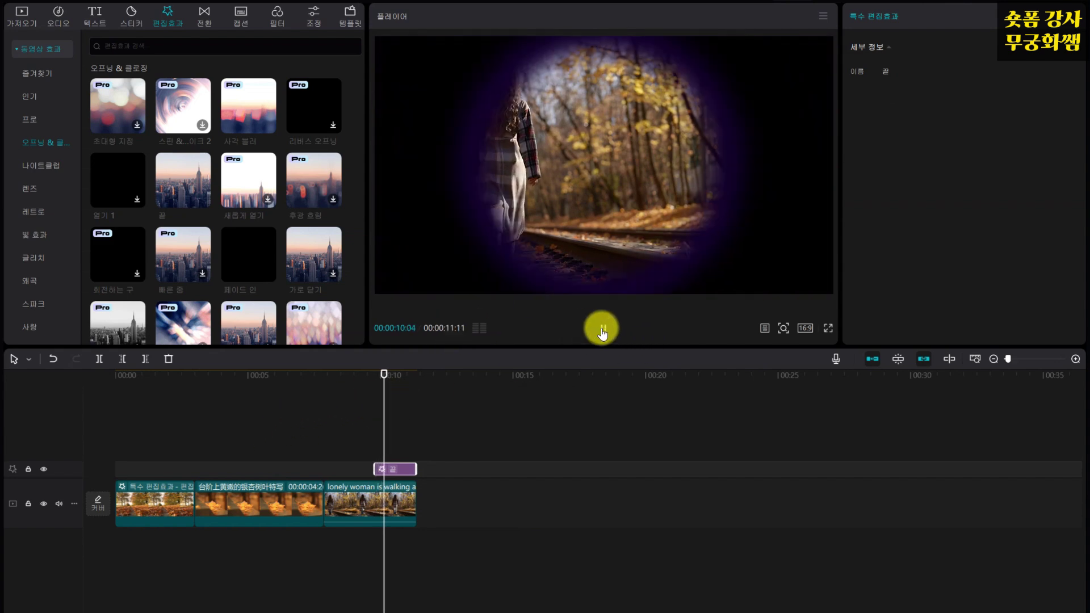
{"action": "left_click", "coordinate": [602, 331]}
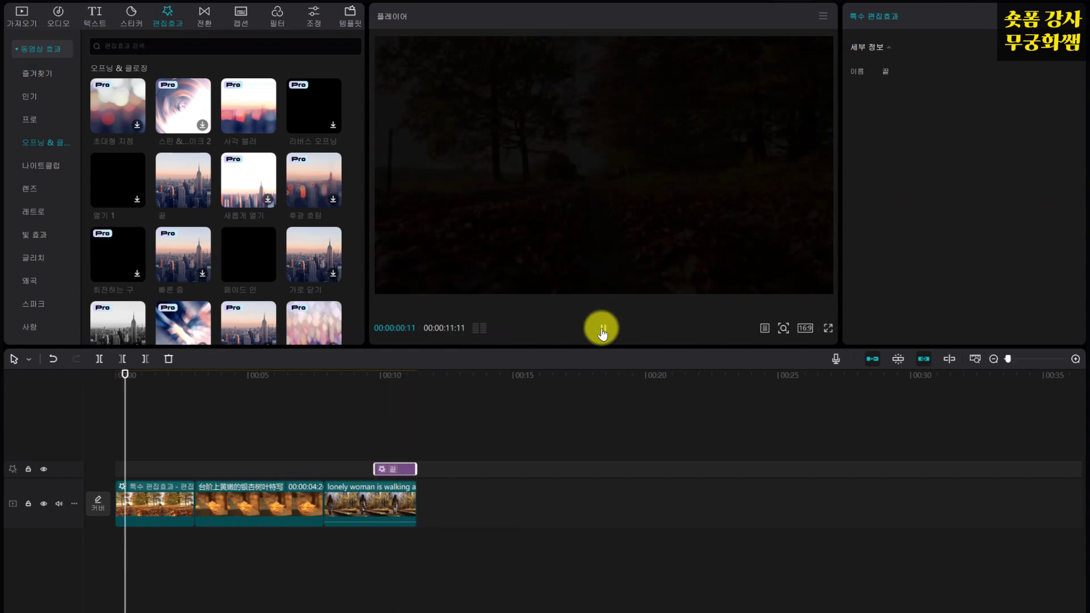
Replace the 페이드 인 effect on the first clip with the 열기 1 effect on a separate track and play the result
{"action": "left_click", "coordinate": [384, 429]}
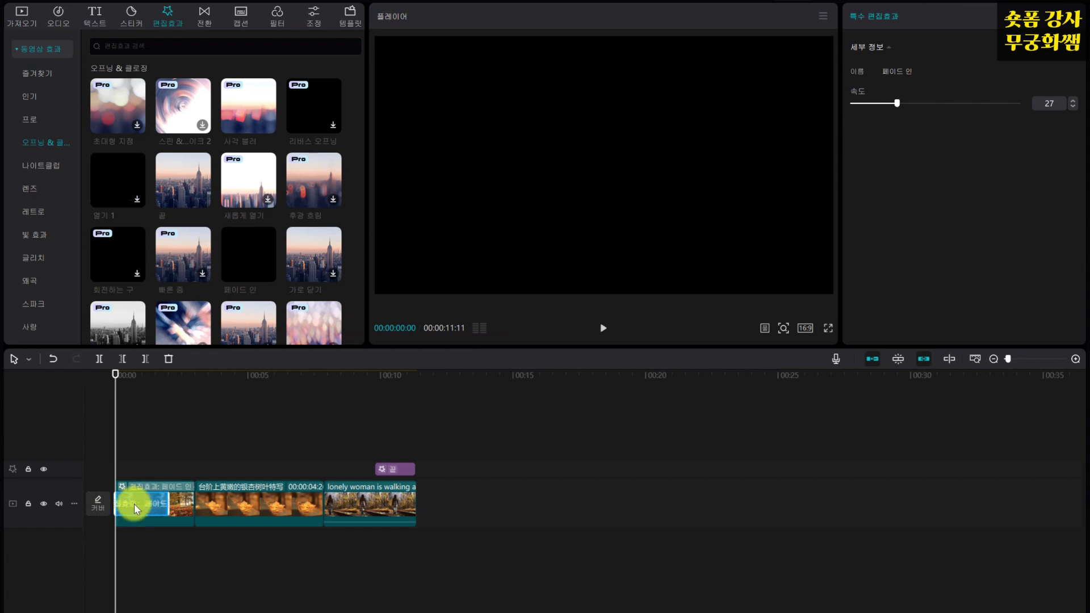
{"action": "left_click", "coordinate": [169, 360]}
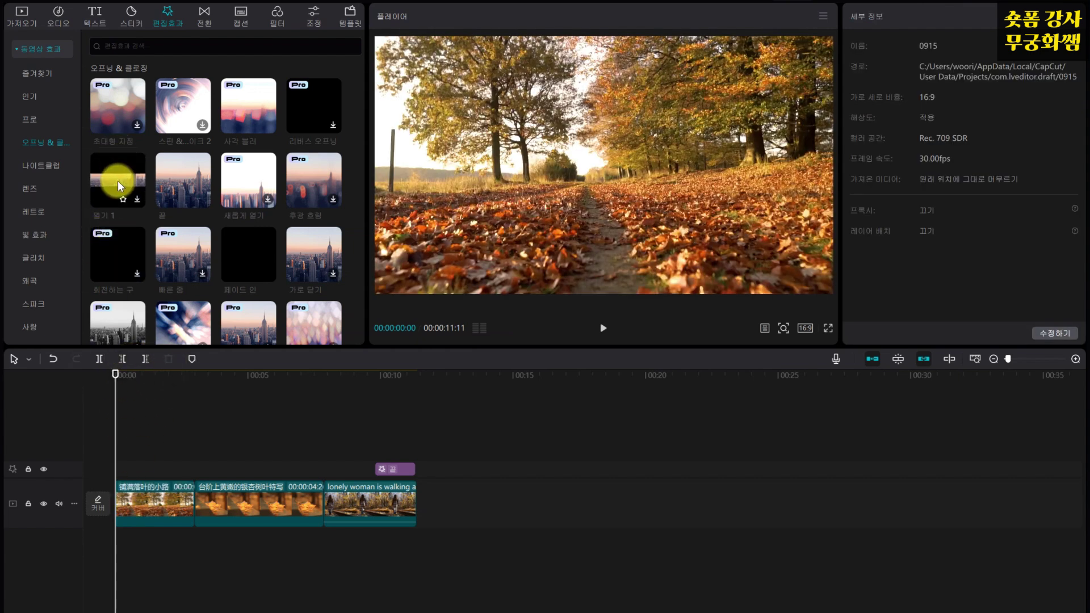
{"action": "left_click", "coordinate": [138, 199]}
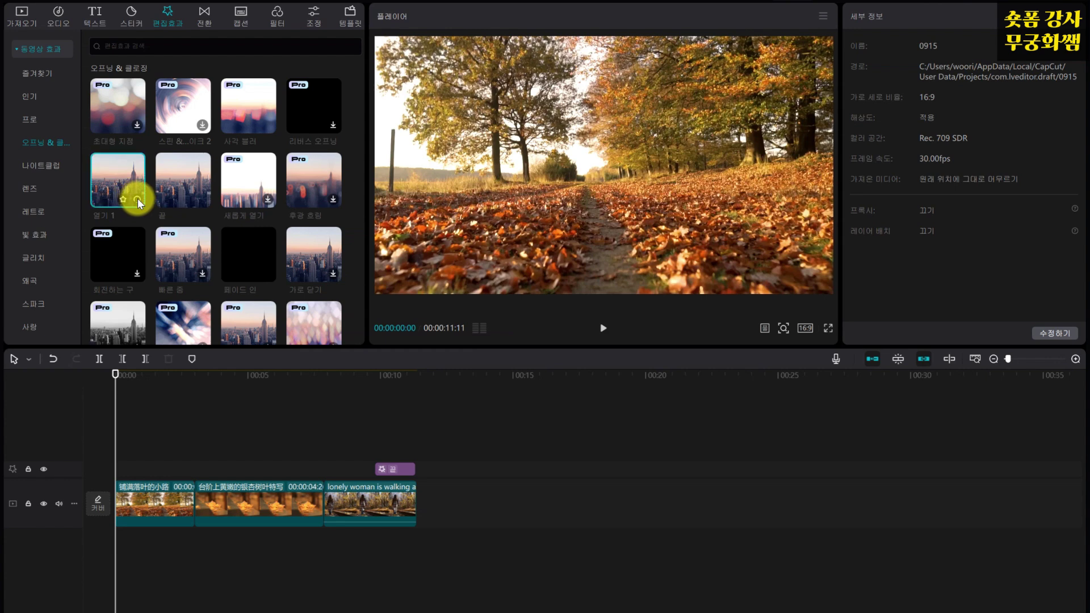
{"action": "left_click", "coordinate": [138, 199]}
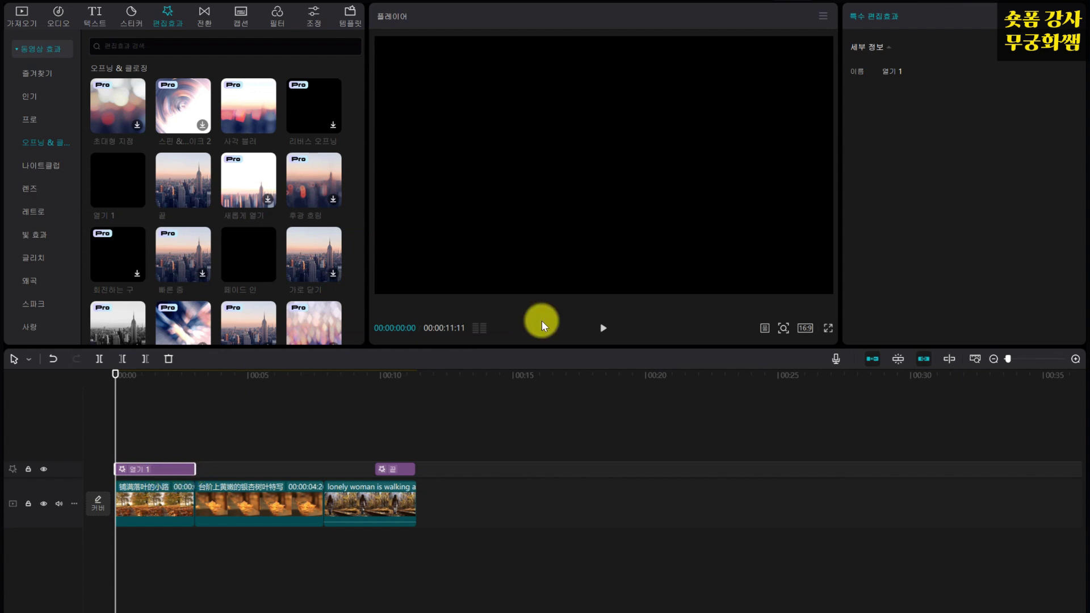
{"action": "left_click", "coordinate": [604, 328]}
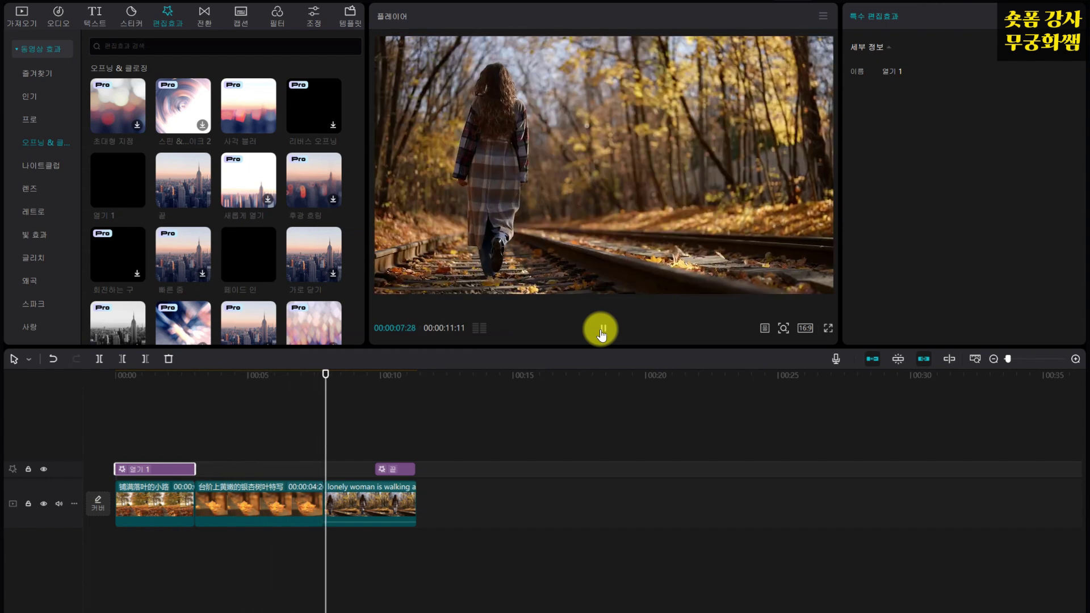
Add the 돋보기 effect from the 렌즈 category on a new track above the start of the walking woman clip
{"action": "left_click", "coordinate": [253, 244]}
{"action": "scroll", "coordinate": [254, 244], "scroll_direction": "down", "scroll_amount": 1}
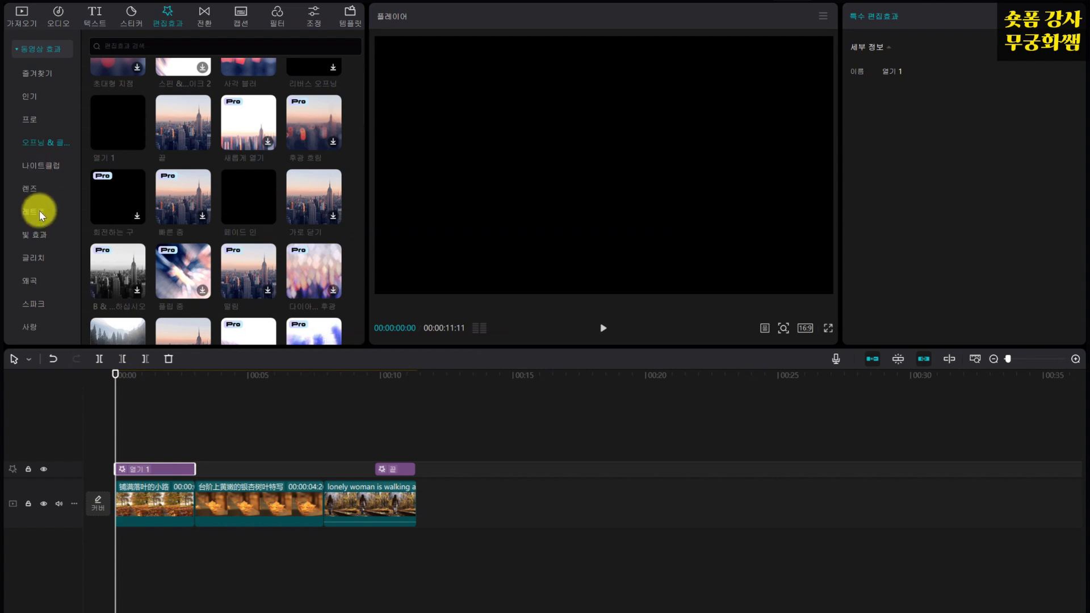
{"action": "left_click", "coordinate": [31, 189]}
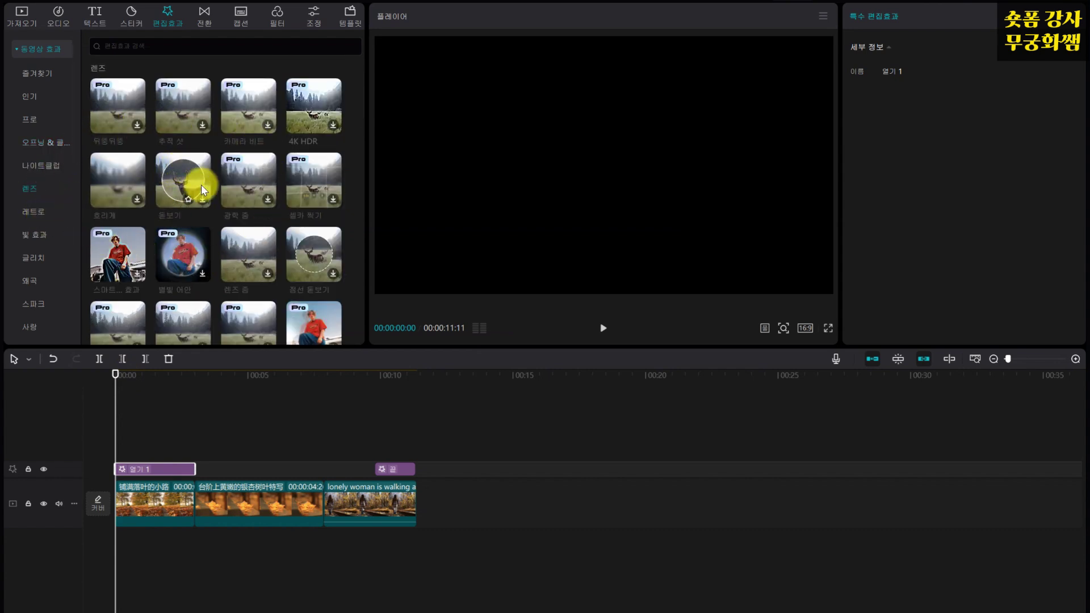
{"action": "left_click_drag", "start_coordinate": [116, 373], "coordinate": [330, 427]}
{"action": "left_click", "coordinate": [401, 506]}
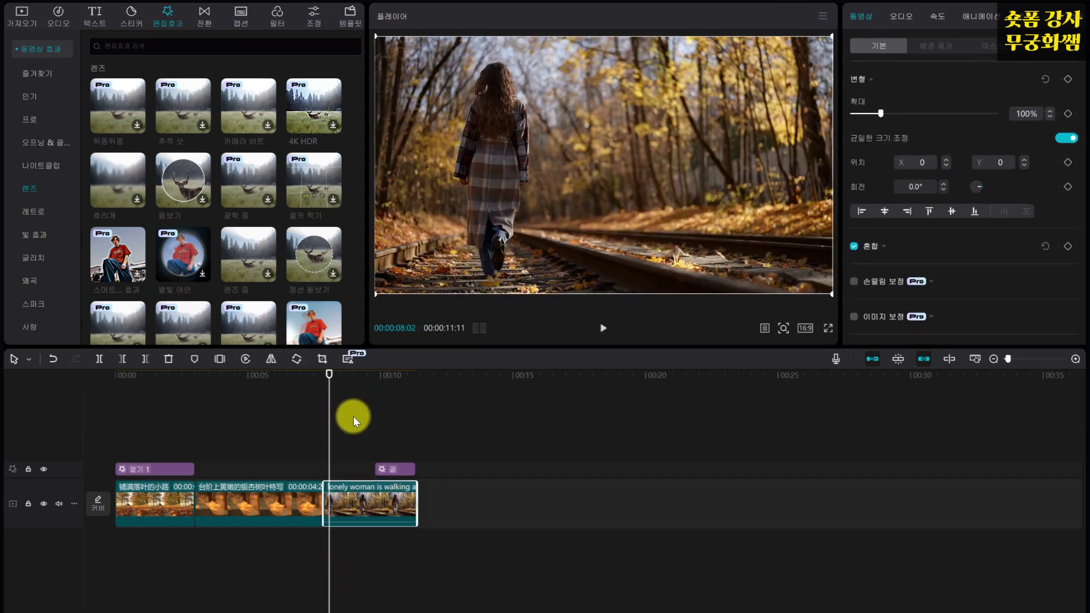
{"action": "mouse_move", "coordinate": [334, 384]}
{"action": "left_mouse_down"}
{"action": "mouse_move", "coordinate": [323, 387]}
{"action": "mouse_move", "coordinate": [325, 377]}
{"action": "left_mouse_up"}
{"action": "left_click_drag", "start_coordinate": [182, 178], "coordinate": [339, 451]}
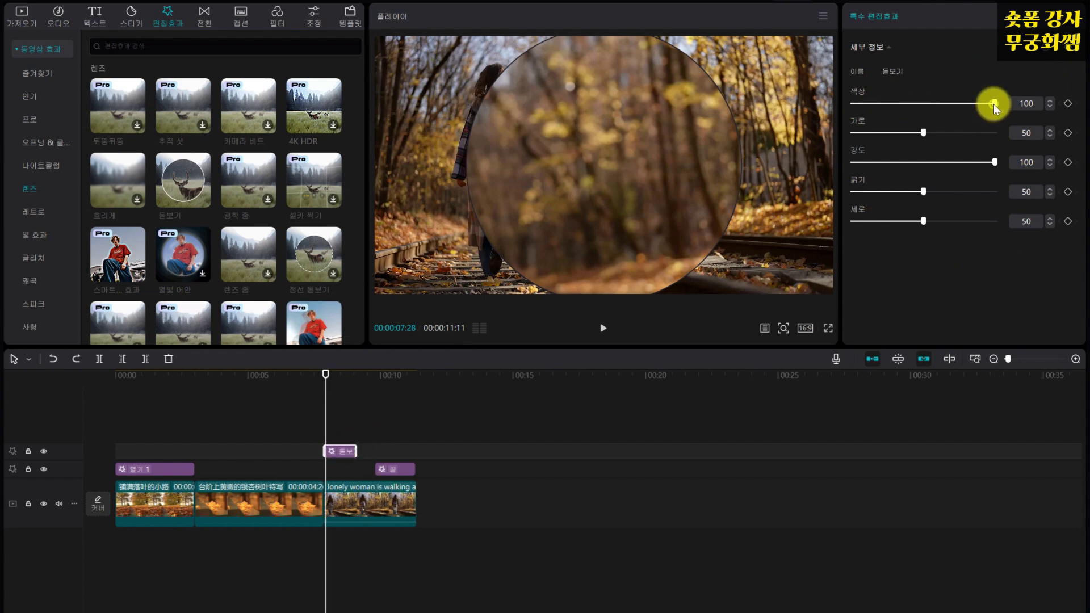
Set the 돋보기 effect to 색상 92, 가로 26, 강도 29, 굵기 19 and 세로 70, and preview it
{"action": "left_click_drag", "start_coordinate": [994, 104], "coordinate": [894, 131]}
{"action": "left_click_drag", "start_coordinate": [995, 163], "coordinate": [952, 221]}
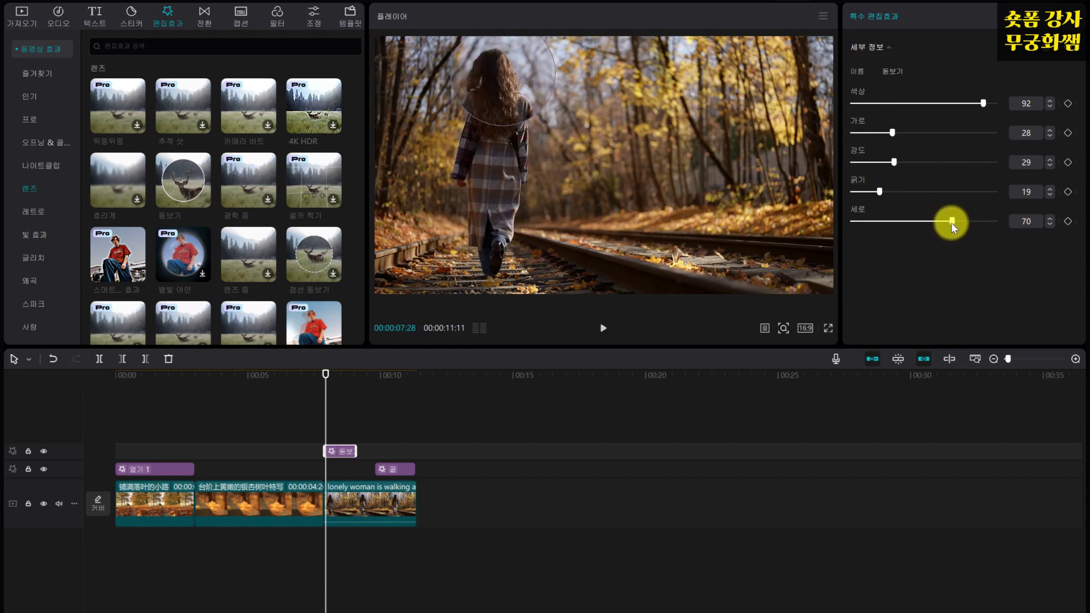
{"action": "left_click", "coordinate": [604, 329]}
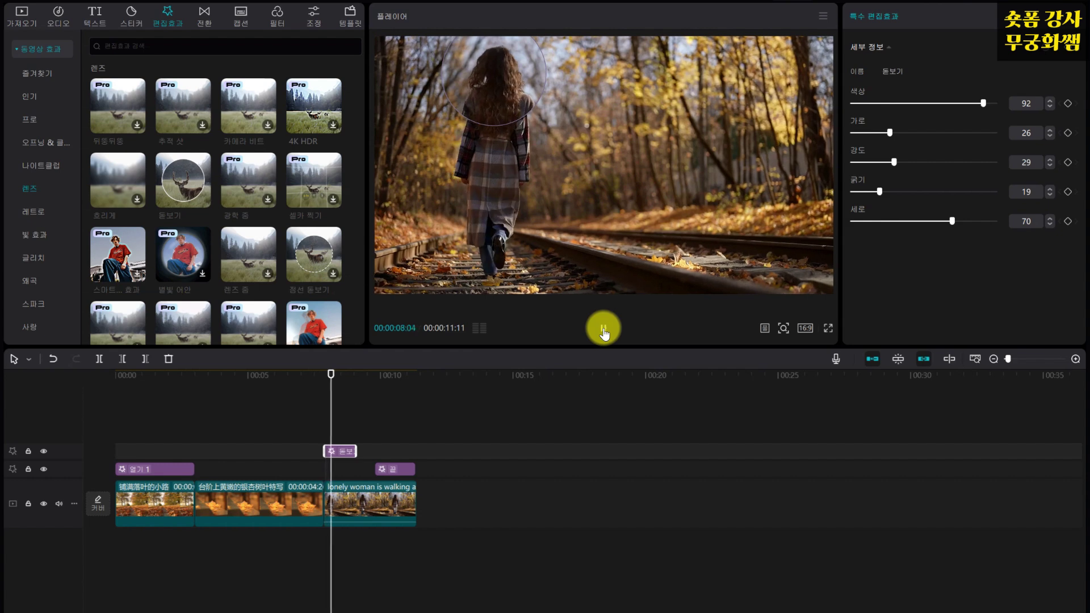
Delete the 끝 effect and place the 레트로 effect 필름 프레임 1 above the last clip from about 9:10
{"action": "key", "text": "Delete"}
{"action": "scroll", "coordinate": [227, 281], "scroll_direction": "down", "scroll_amount": 3}
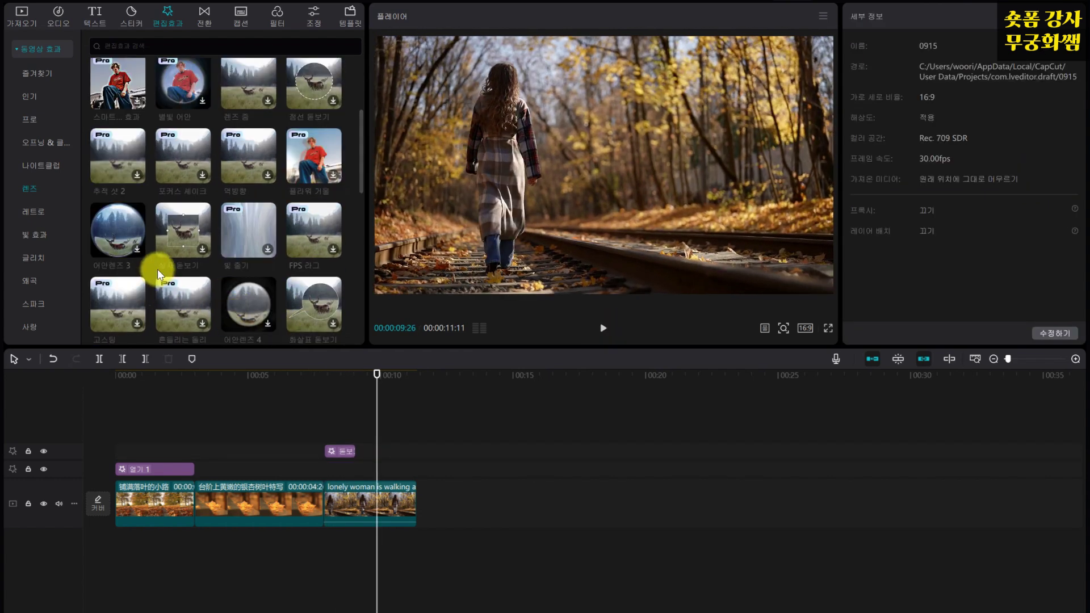
{"action": "scroll", "coordinate": [307, 307], "scroll_direction": "down", "scroll_amount": 2}
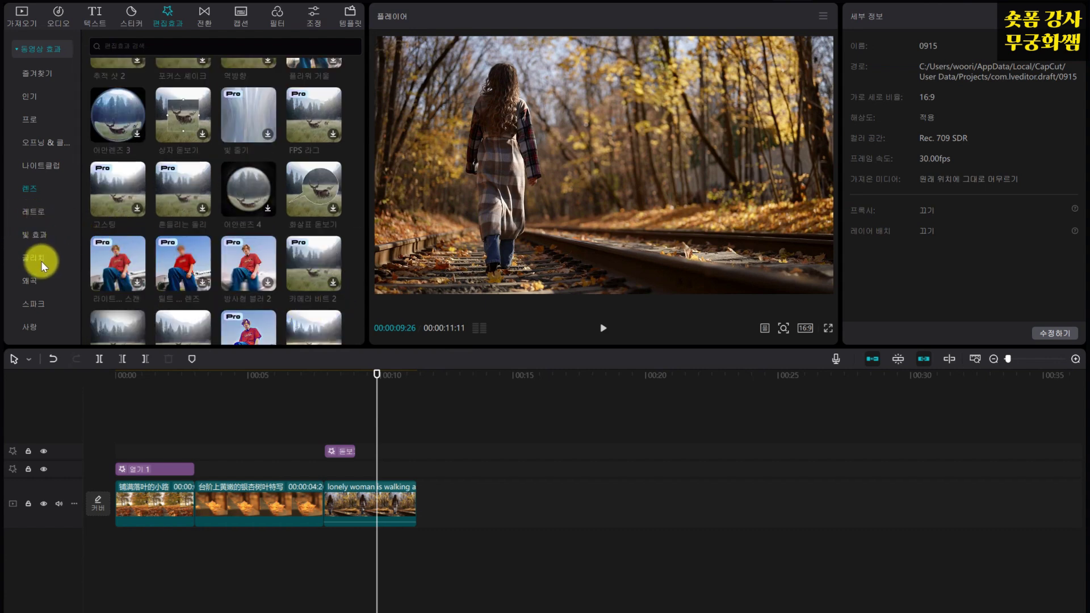
{"action": "left_click", "coordinate": [37, 212]}
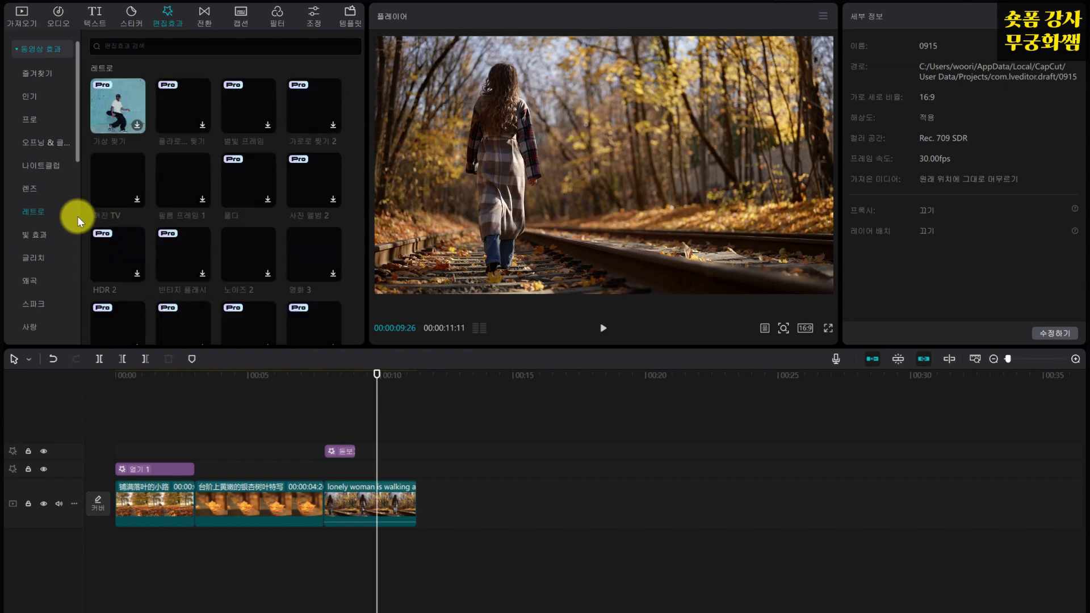
{"action": "left_click", "coordinate": [373, 376]}
{"action": "left_click_drag", "start_coordinate": [373, 382], "coordinate": [363, 385]}
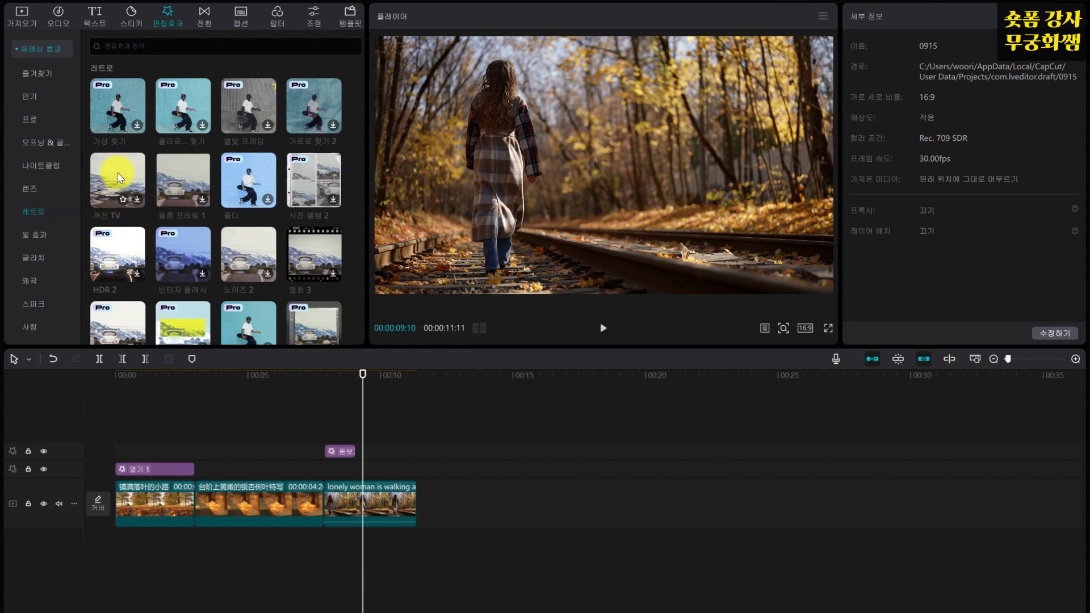
{"action": "left_click_drag", "start_coordinate": [179, 178], "coordinate": [367, 451]}
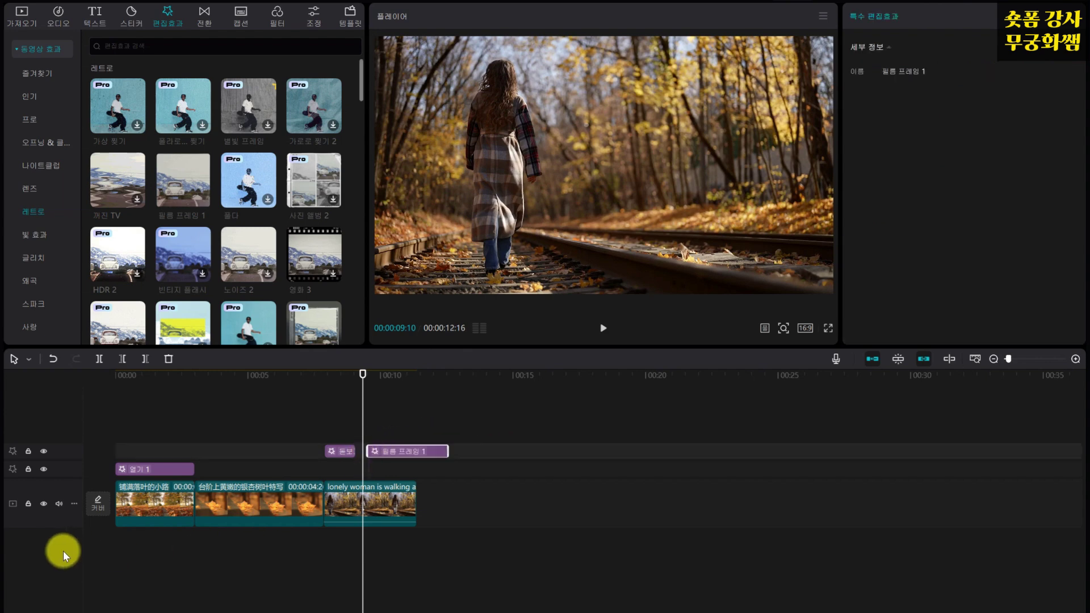
Mute the main video track and trim the 필름 프레임 1 effect to the end of the last clip, checking the playback
{"action": "left_click", "coordinate": [58, 504]}
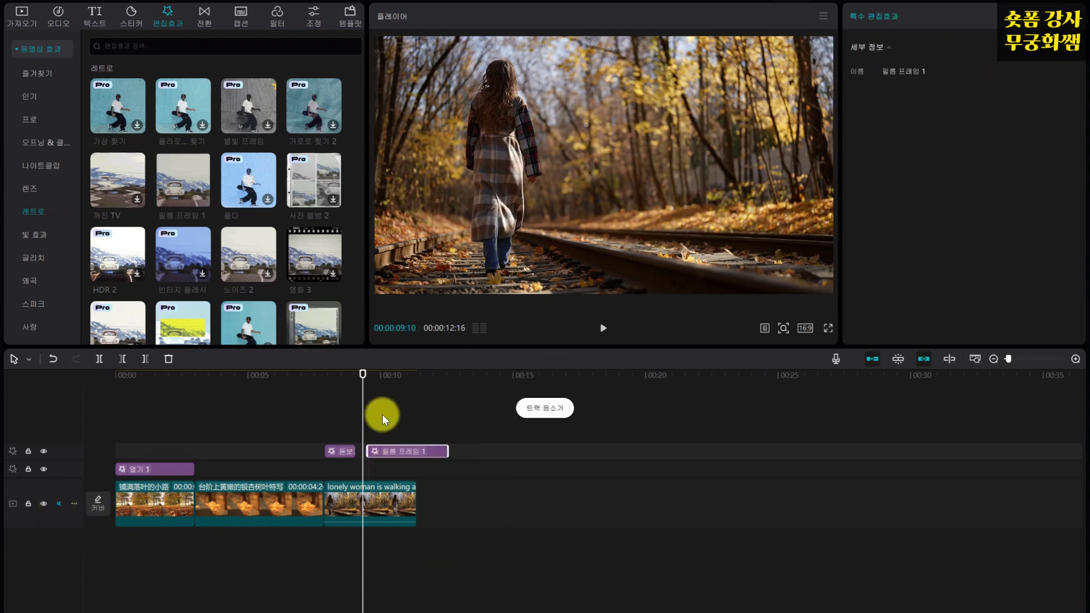
{"action": "left_click_drag", "start_coordinate": [461, 451], "coordinate": [414, 455]}
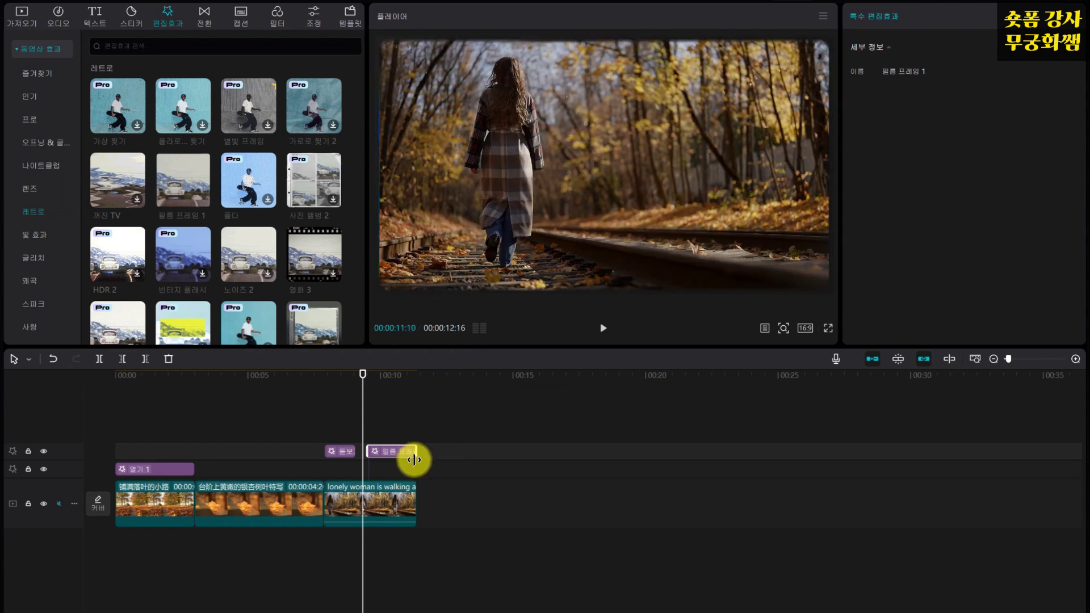
{"action": "left_click", "coordinate": [602, 330]}
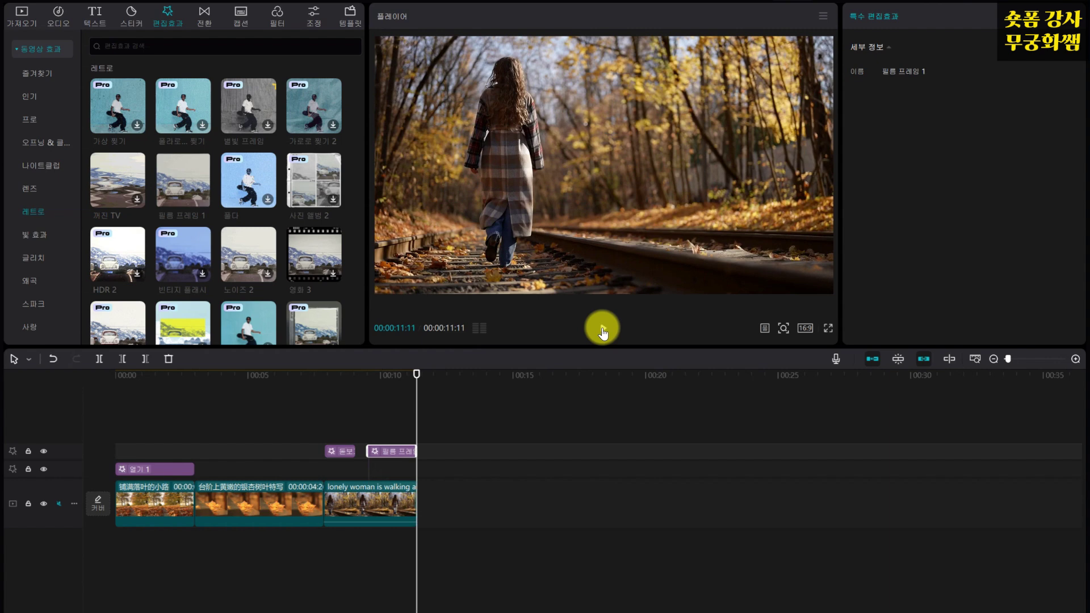
{"action": "left_click_drag", "start_coordinate": [417, 382], "coordinate": [367, 378]}
{"action": "left_click", "coordinate": [598, 330]}
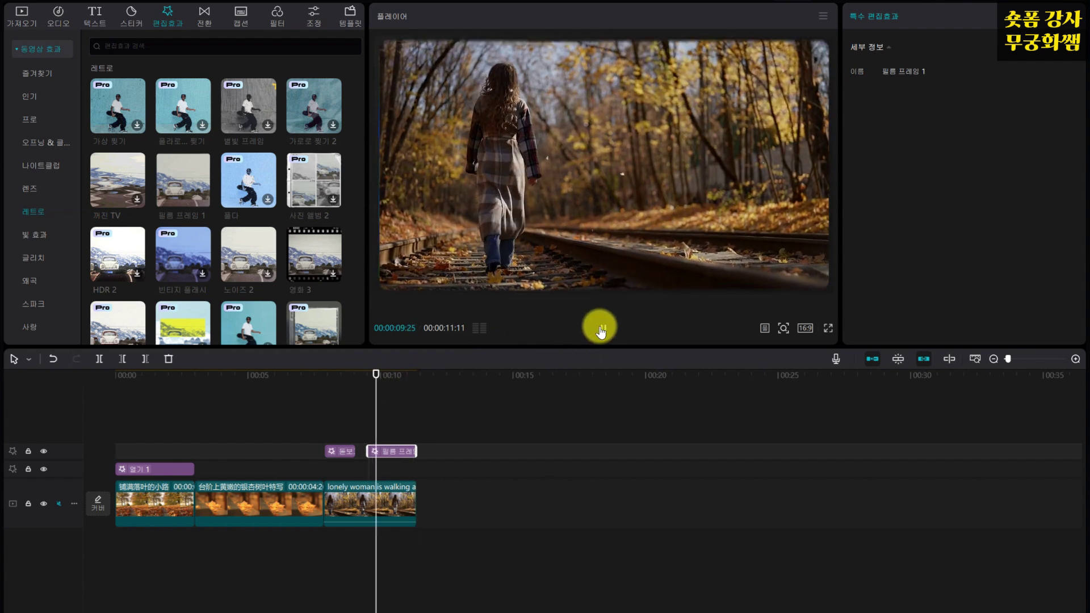
{"action": "left_click", "coordinate": [600, 330]}
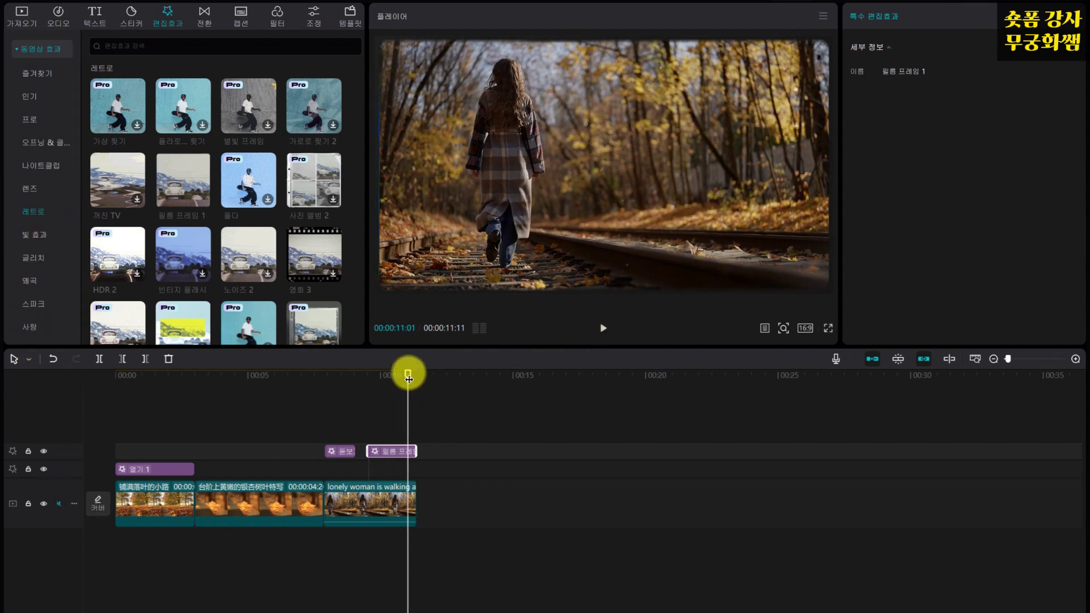
Add the 전환 transition from the 인기 category between the first and second clips, and preview it
{"action": "left_click_drag", "start_coordinate": [407, 375], "coordinate": [195, 388]}
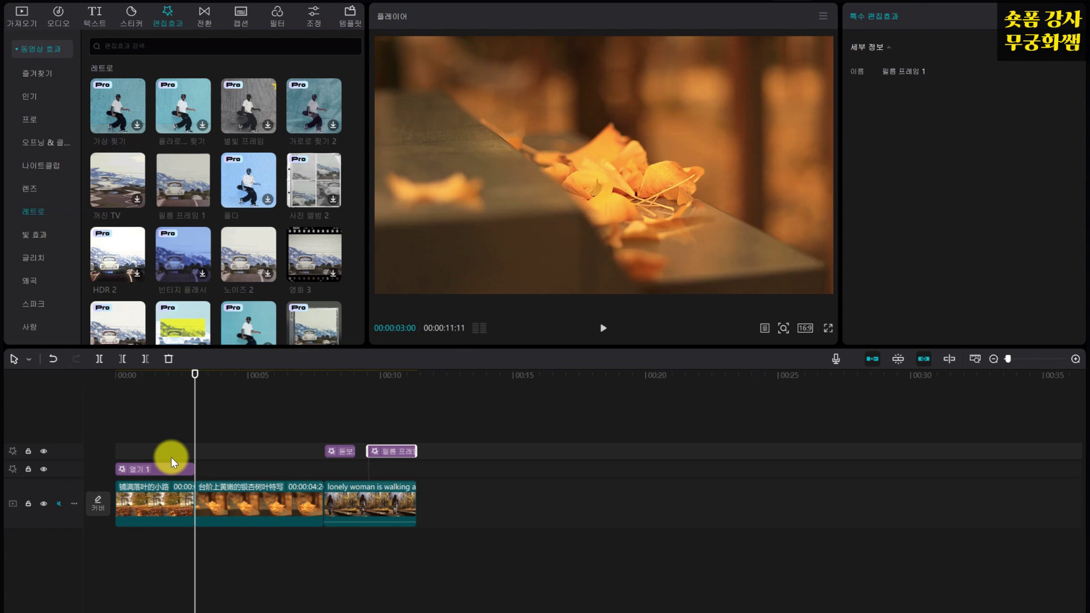
{"action": "left_click", "coordinate": [209, 506]}
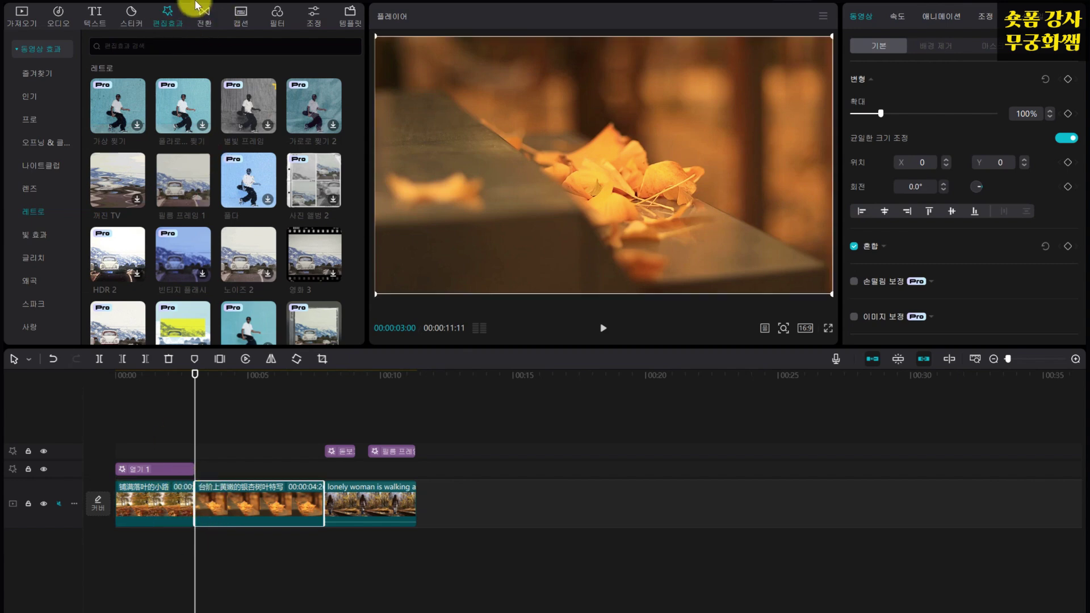
{"action": "left_click", "coordinate": [206, 17]}
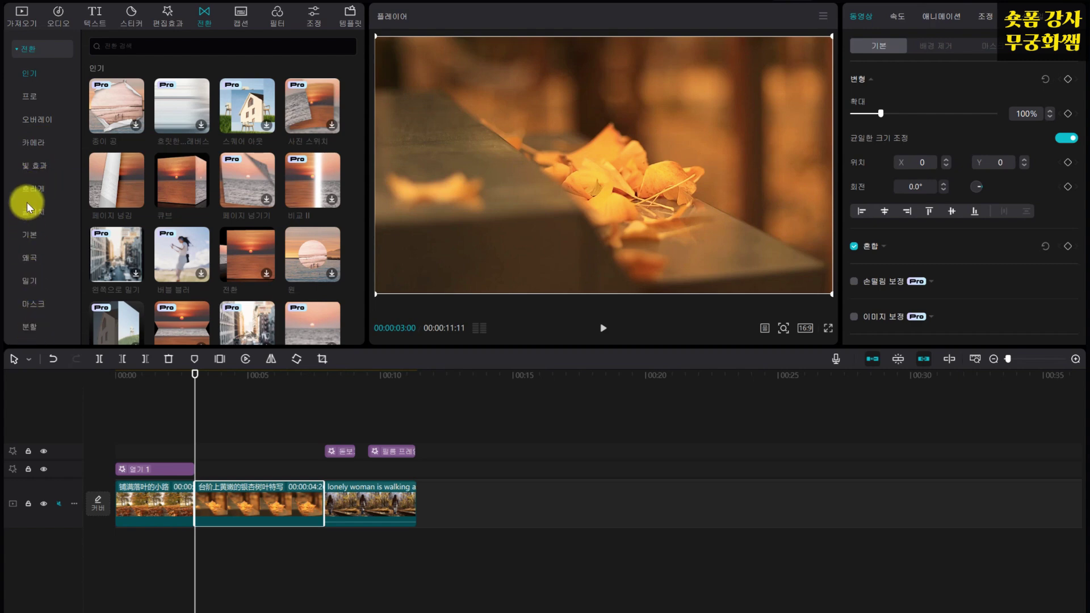
{"action": "left_click", "coordinate": [29, 73]}
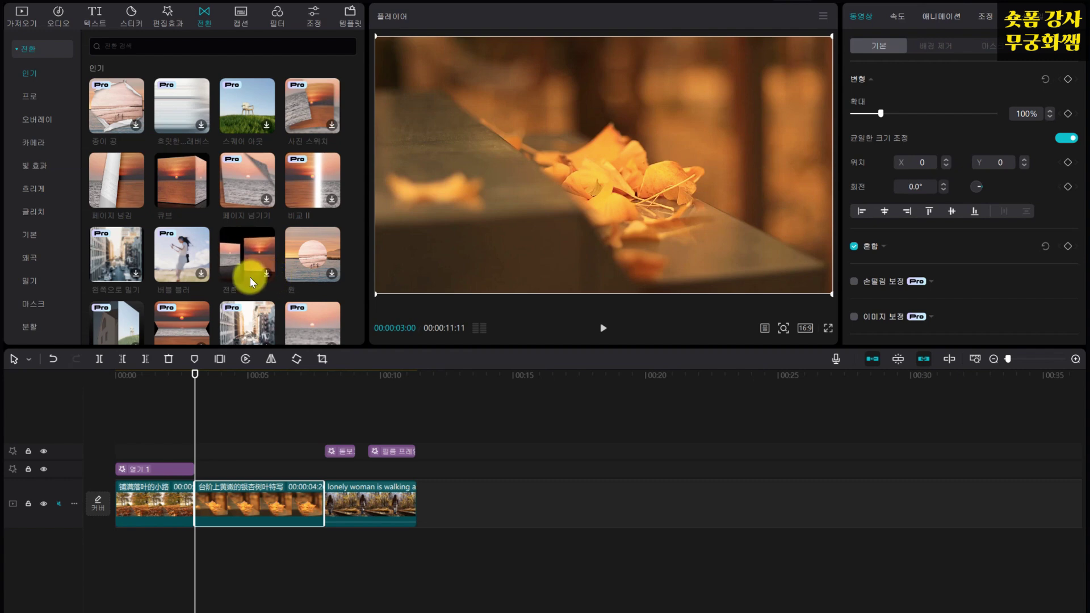
{"action": "left_click", "coordinate": [265, 275]}
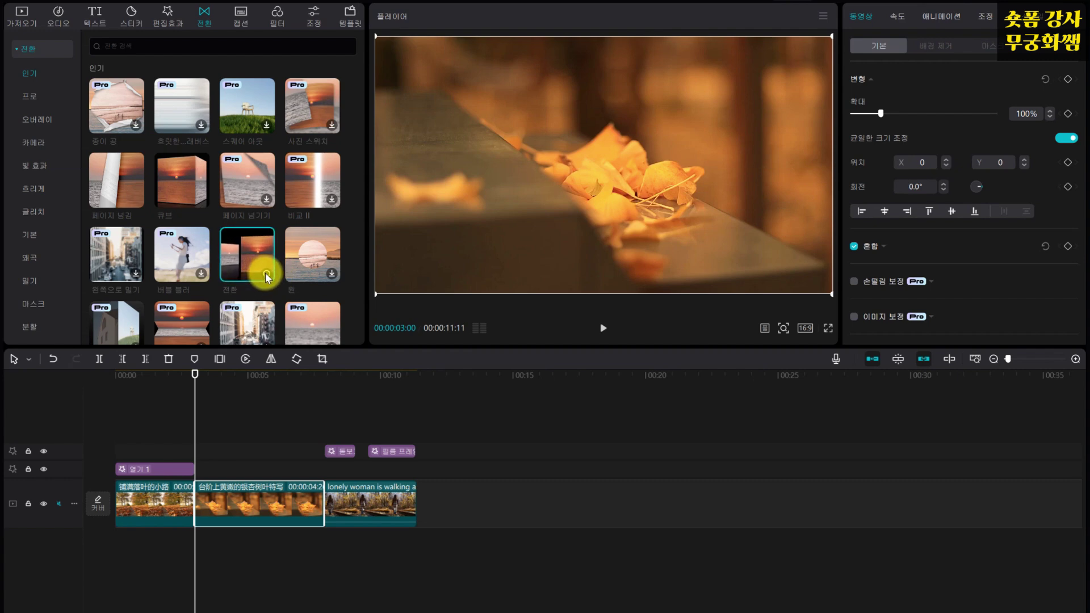
{"action": "left_click", "coordinate": [265, 275]}
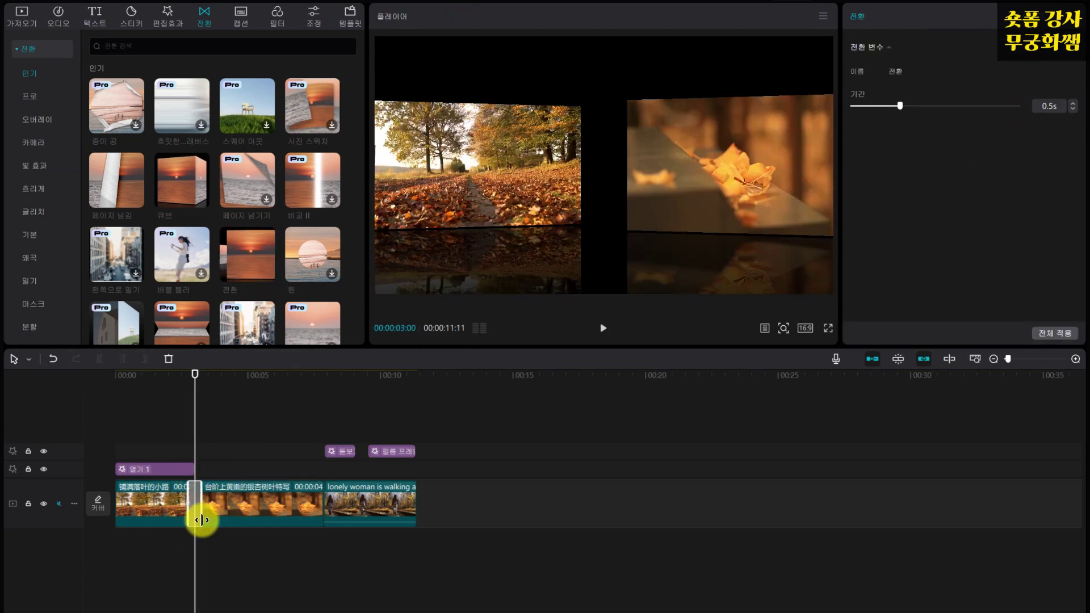
{"action": "left_click", "coordinate": [603, 329]}
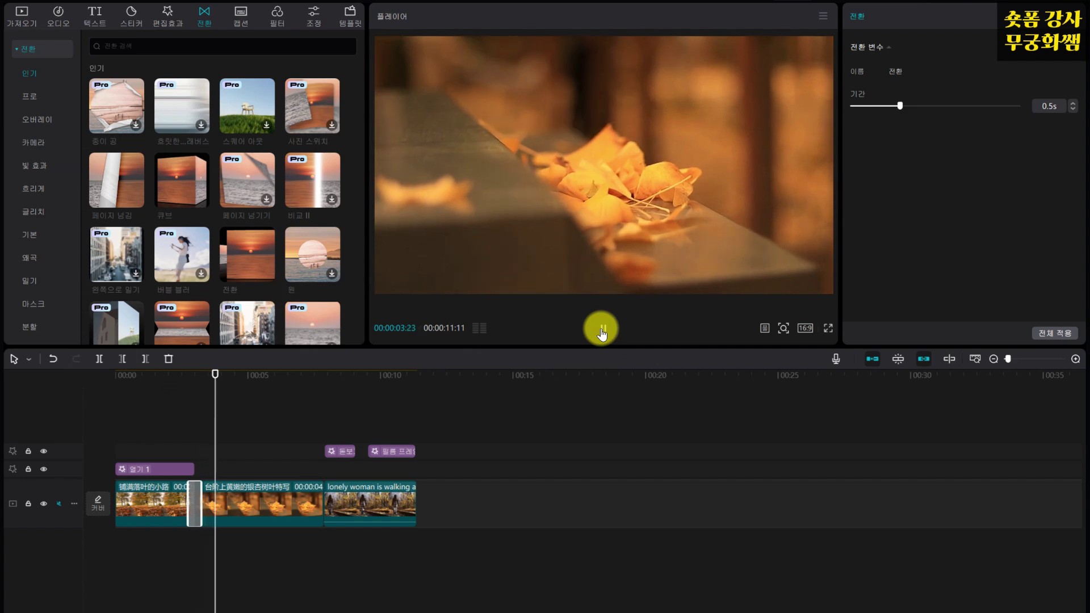
{"action": "left_click", "coordinate": [603, 329]}
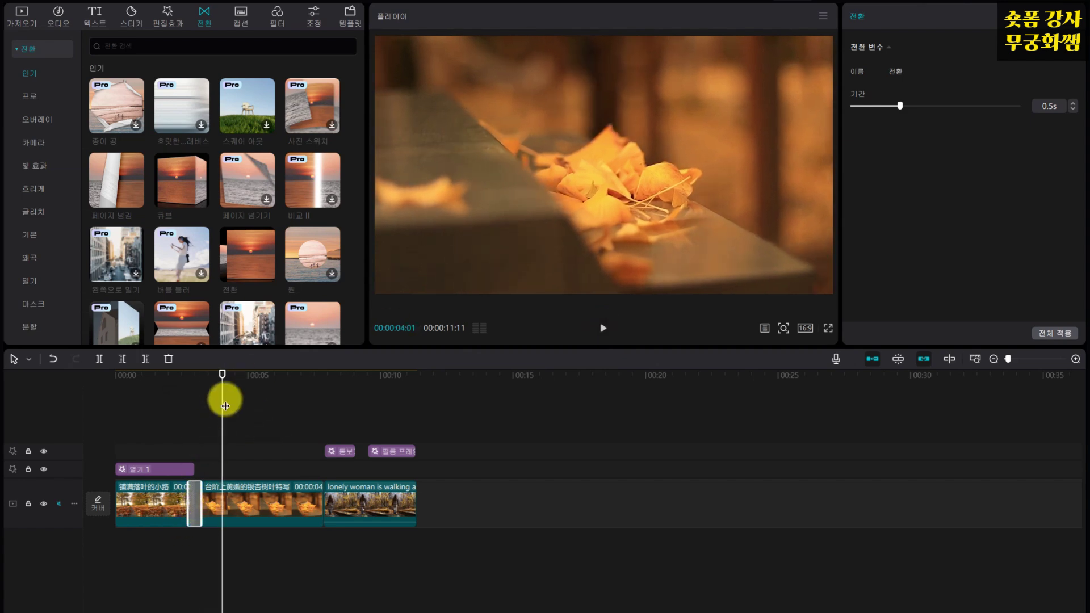
Place the 큐브 transition between the second and third clips, preview the transitions, and apply it to all clips
{"action": "key", "text": "Down"}
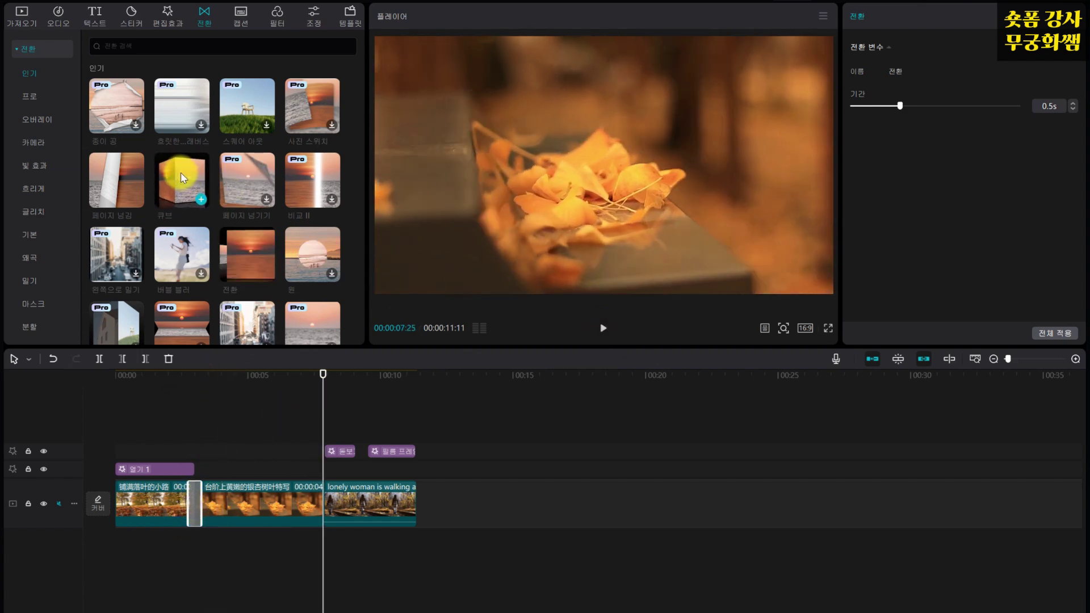
{"action": "left_click_drag", "start_coordinate": [177, 176], "coordinate": [315, 504]}
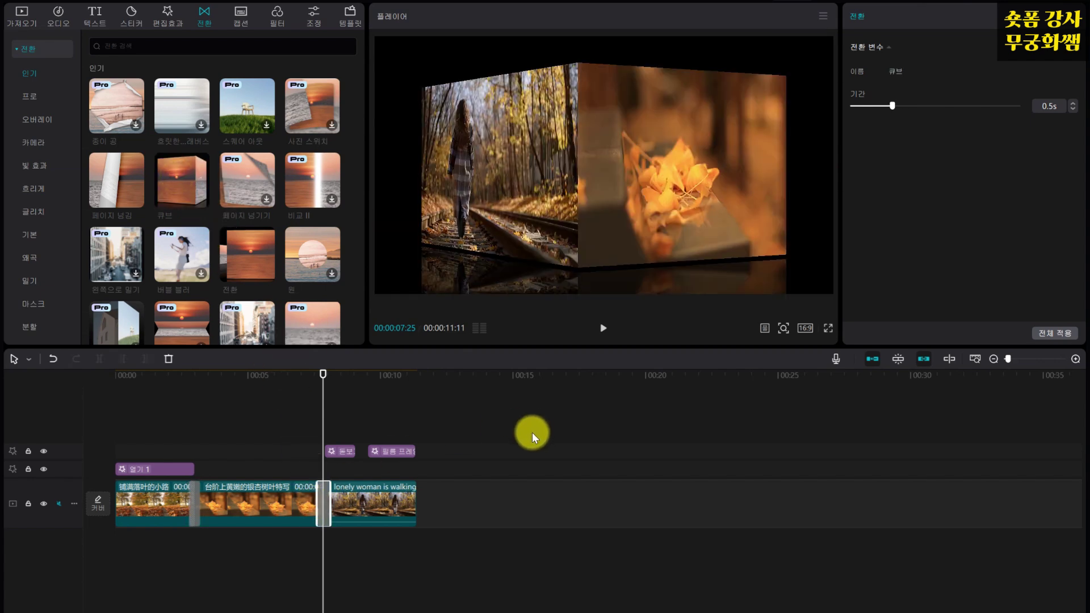
{"action": "left_click_drag", "start_coordinate": [319, 372], "coordinate": [187, 390]}
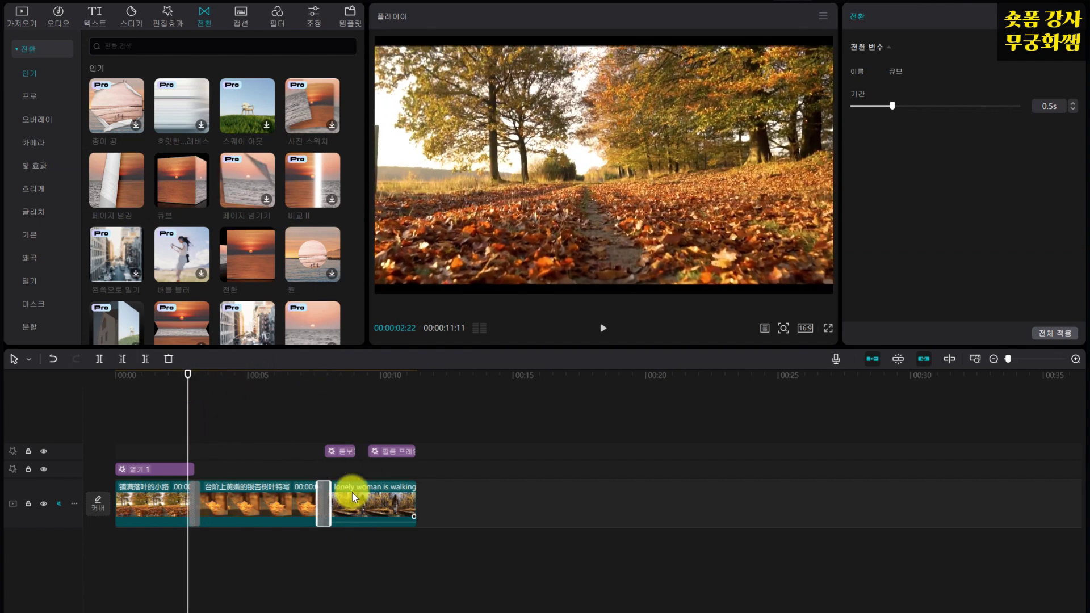
{"action": "left_click", "coordinate": [603, 328]}
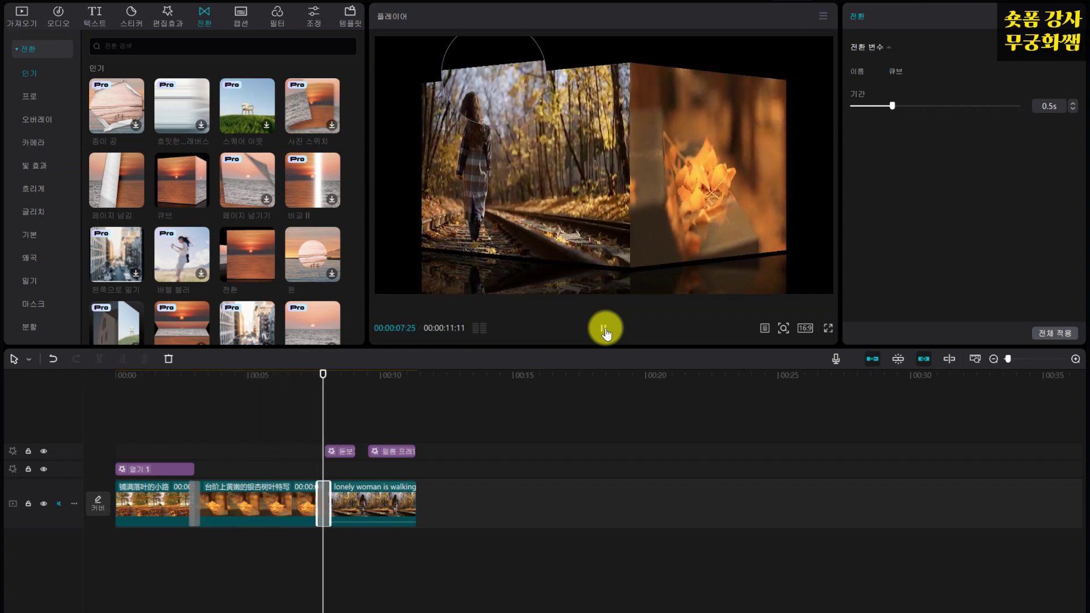
{"action": "left_click", "coordinate": [604, 329]}
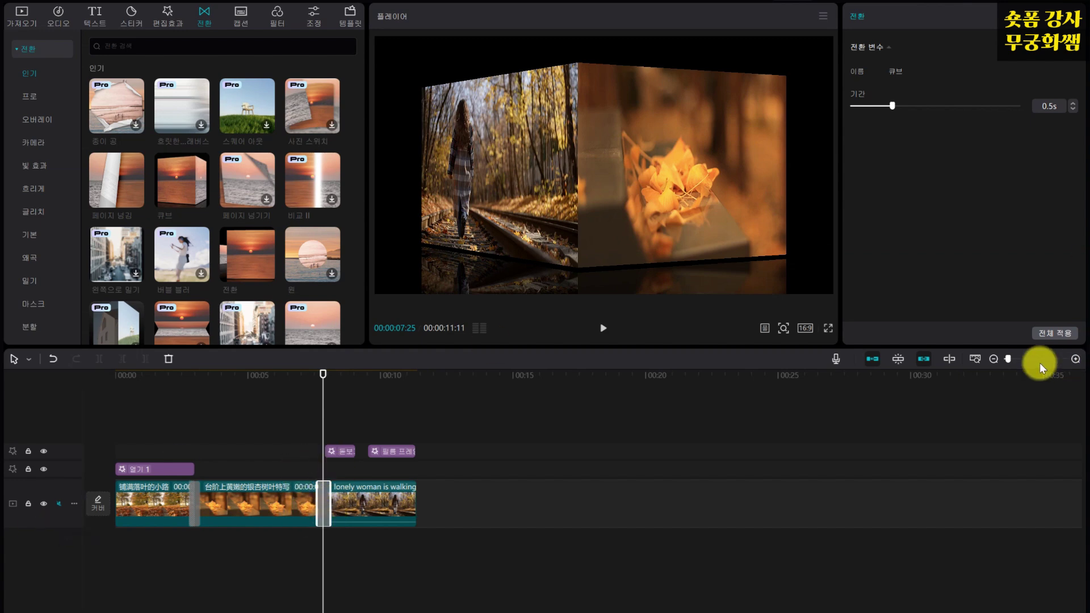
{"action": "left_click", "coordinate": [1058, 335]}
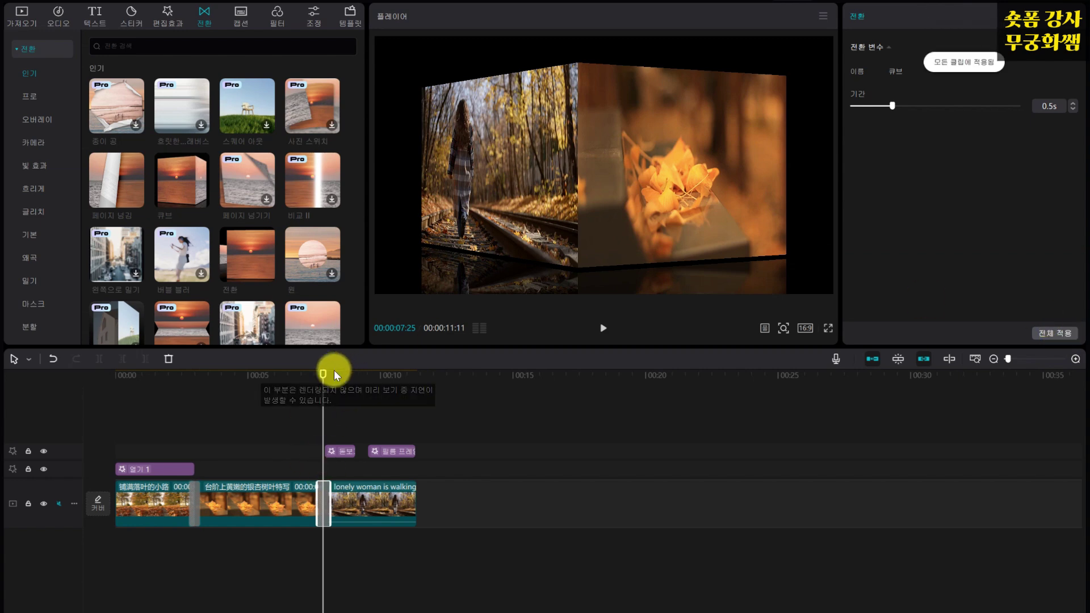
Delete the 돋보기 effect above the start of the walking woman clip
{"action": "left_click_drag", "start_coordinate": [334, 371], "coordinate": [335, 405]}
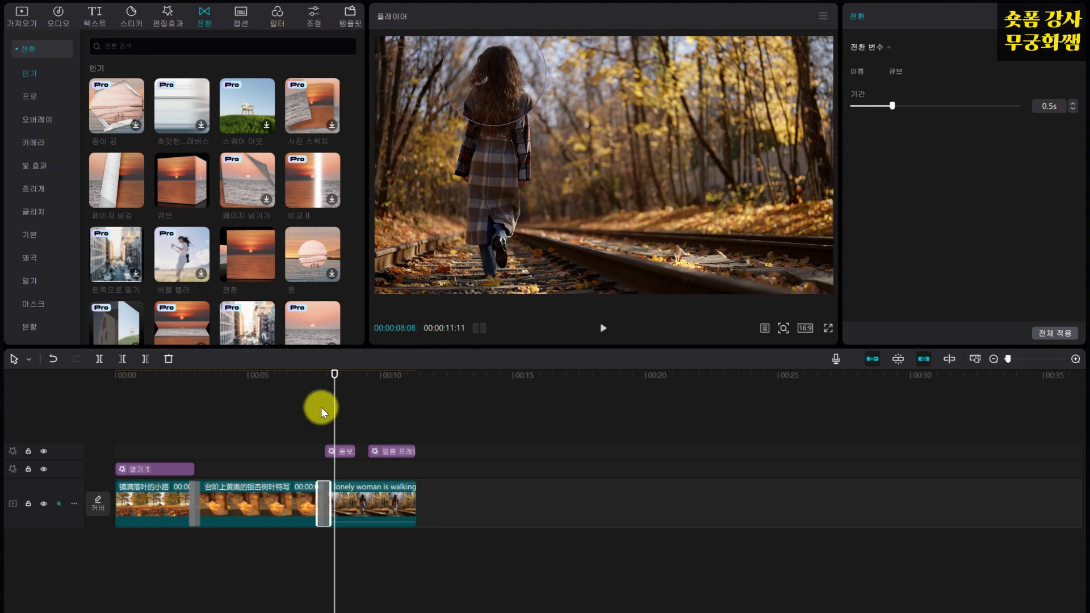
{"action": "left_click", "coordinate": [349, 452]}
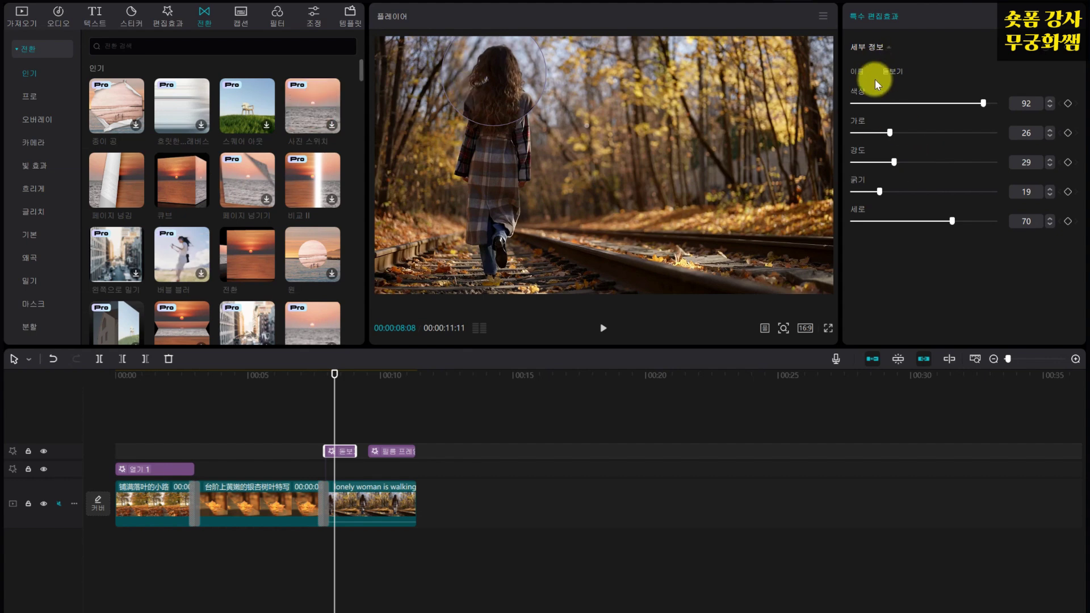
{"action": "left_click", "coordinate": [168, 359]}
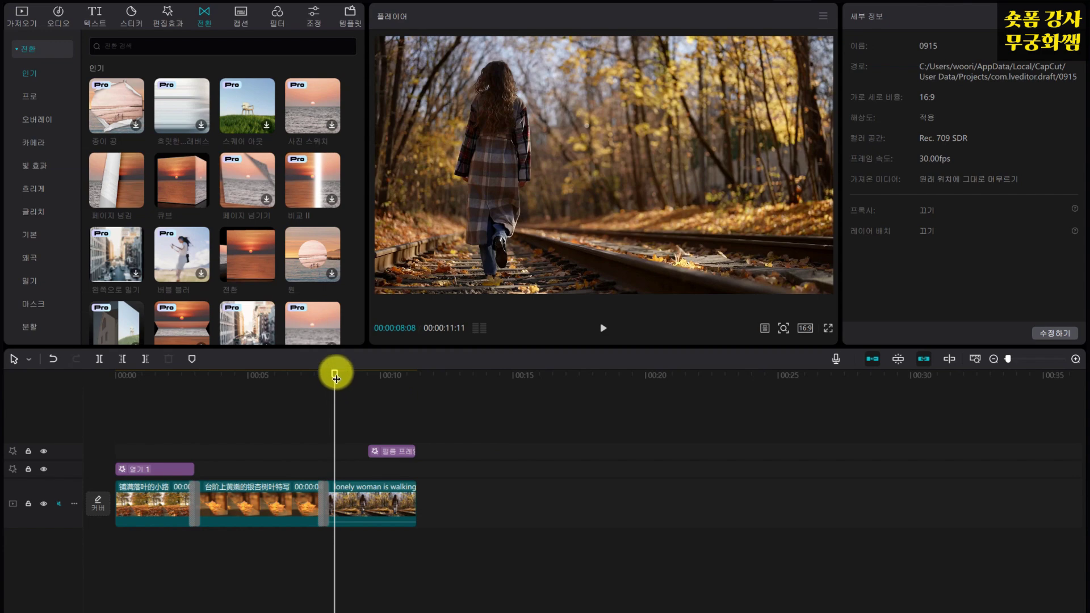
Search the stock library for 인물 정면 and append the blonde woman portrait clip to the end of the main track
{"action": "left_click_drag", "start_coordinate": [335, 374], "coordinate": [442, 397]}
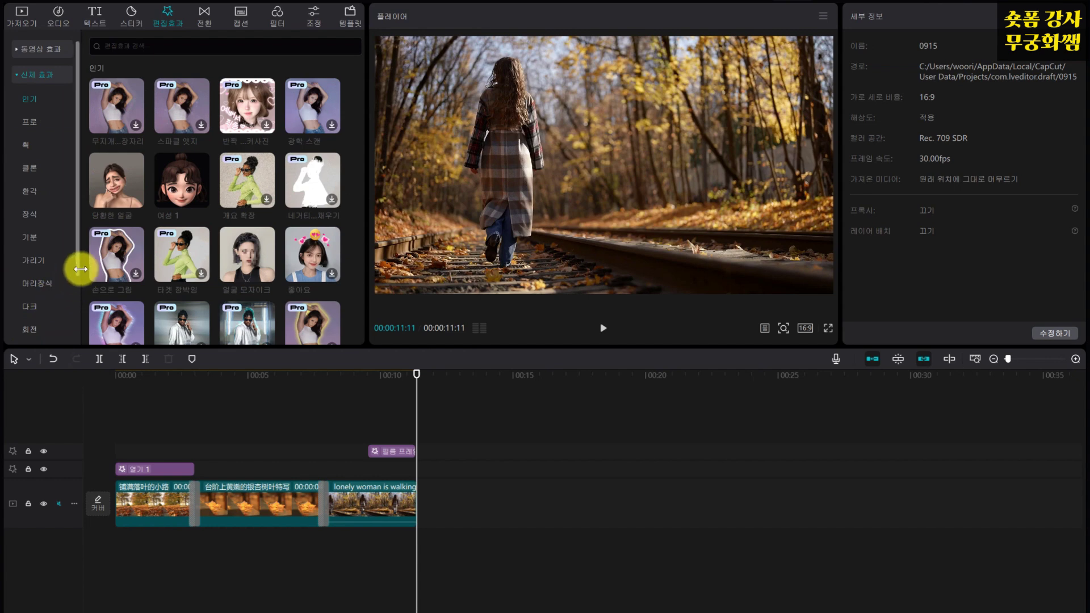
{"action": "left_click", "coordinate": [22, 16]}
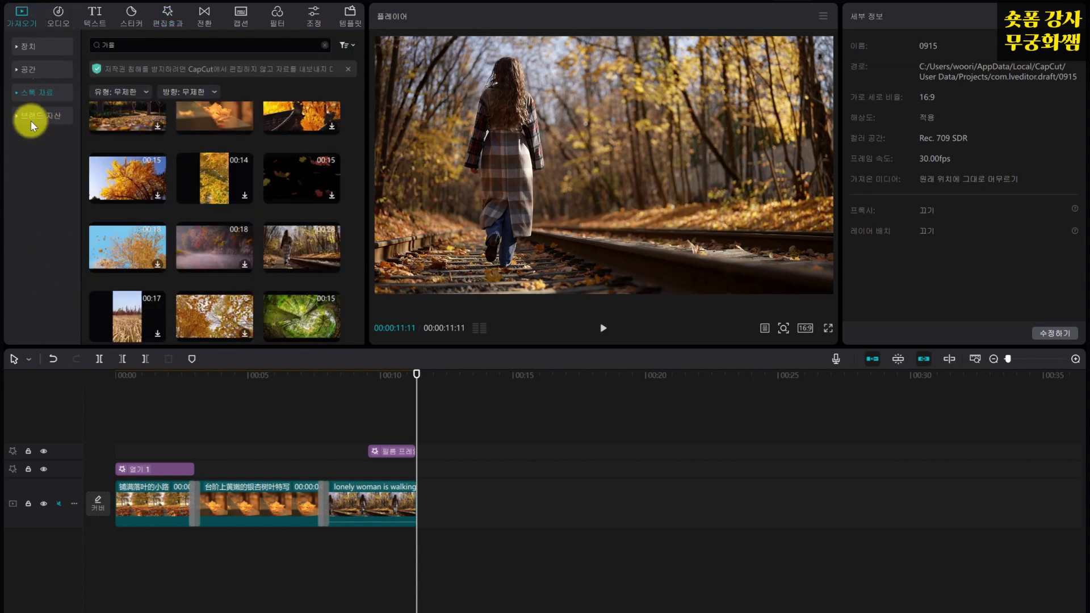
{"action": "left_click", "coordinate": [122, 45]}
{"action": "type", "text": "인물 사진"}
{"action": "key", "text": "Return"}
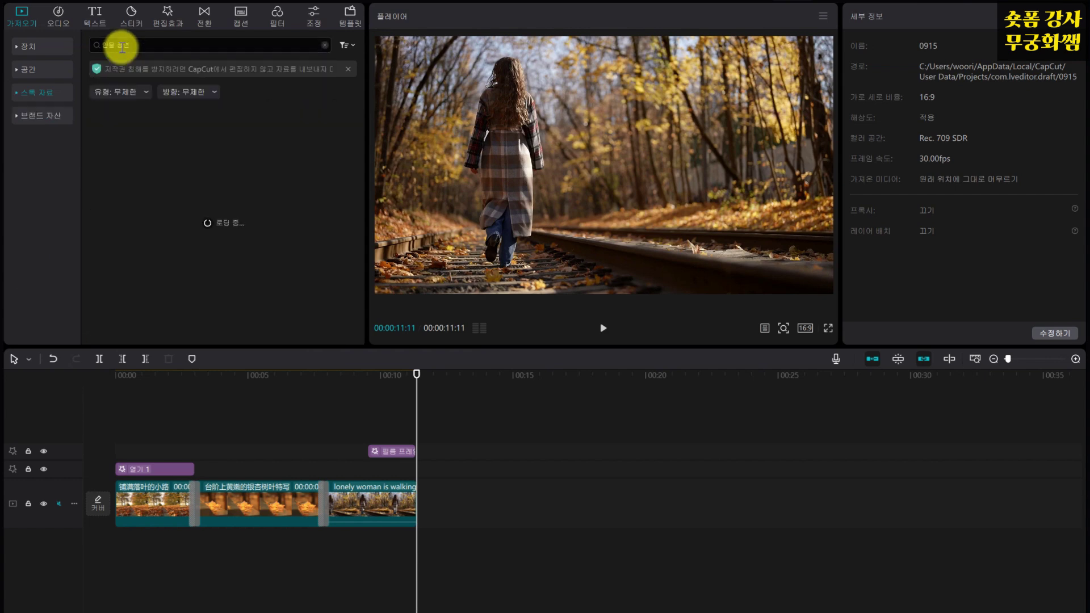
{"action": "scroll", "coordinate": [220, 253], "scroll_direction": "down", "scroll_amount": 5}
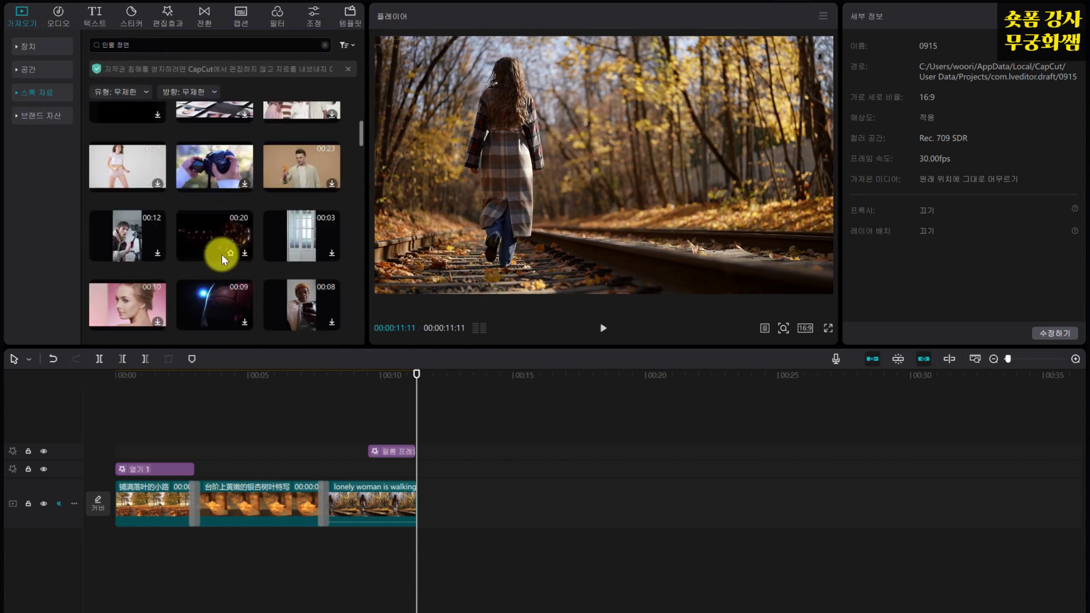
{"action": "left_click_drag", "start_coordinate": [221, 254], "coordinate": [438, 500]}
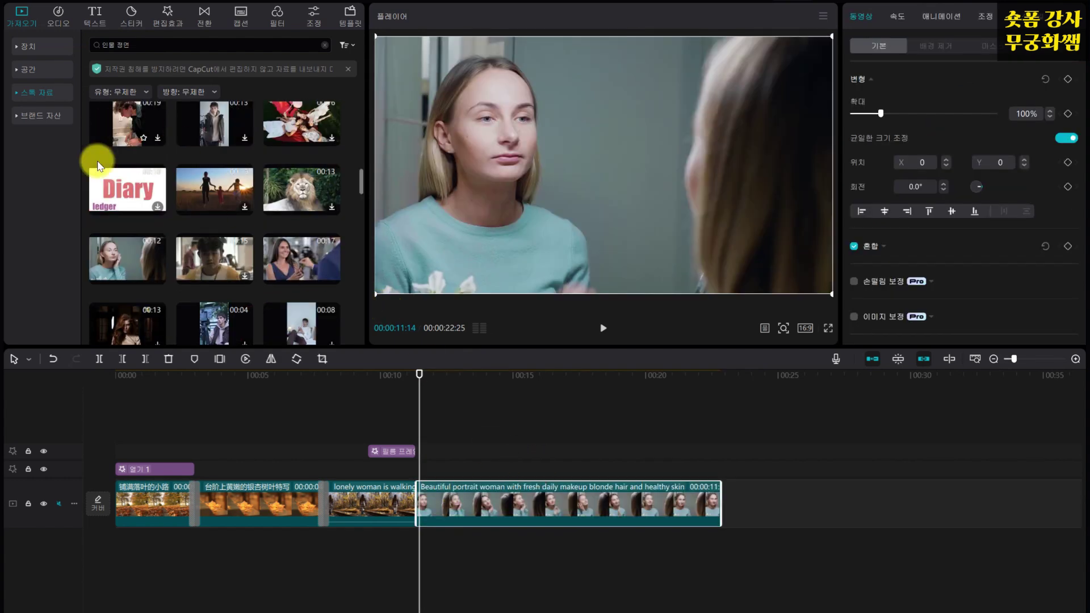
Try the 여성 1 effect from the 인기 body effects at the start of the portrait clip, preview it, and delete it
{"action": "left_click", "coordinate": [167, 17]}
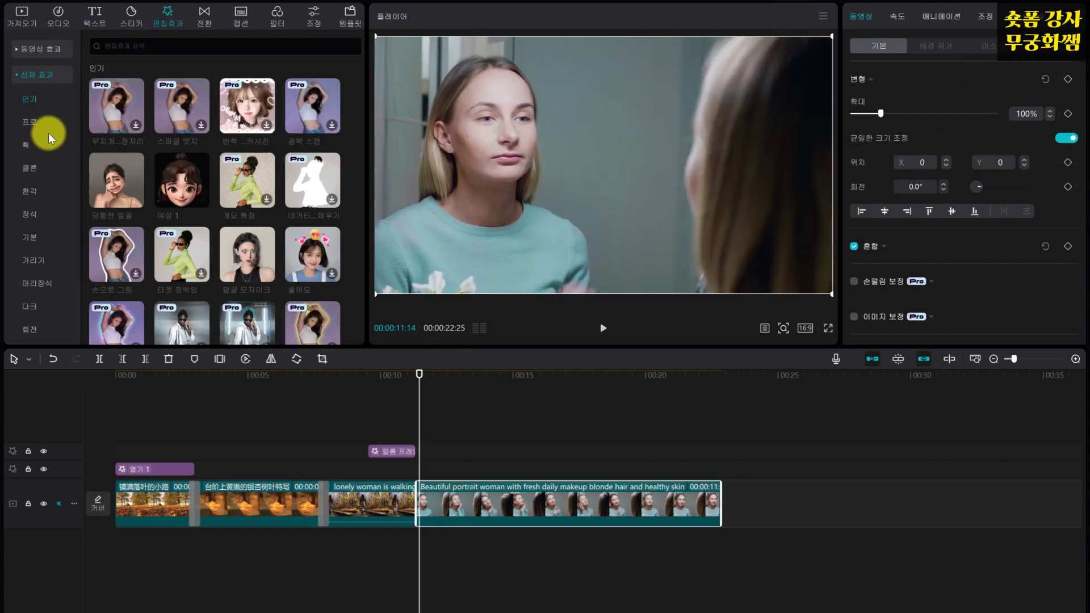
{"action": "mouse_move", "coordinate": [174, 179]}
{"action": "left_click_drag", "start_coordinate": [175, 182], "coordinate": [420, 463]}
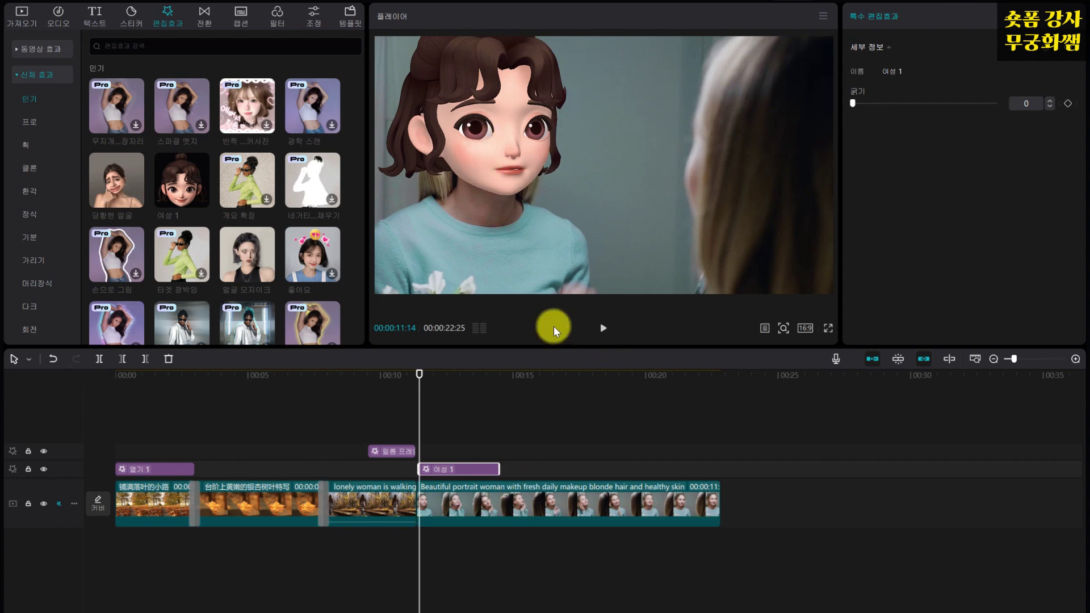
{"action": "mouse_move", "coordinate": [855, 101]}
{"action": "left_mouse_down"}
{"action": "mouse_move", "coordinate": [970, 100]}
{"action": "mouse_move", "coordinate": [850, 111]}
{"action": "mouse_move", "coordinate": [966, 102]}
{"action": "mouse_move", "coordinate": [878, 120]}
{"action": "mouse_move", "coordinate": [844, 110]}
{"action": "left_mouse_up"}
{"action": "left_click", "coordinate": [604, 335]}
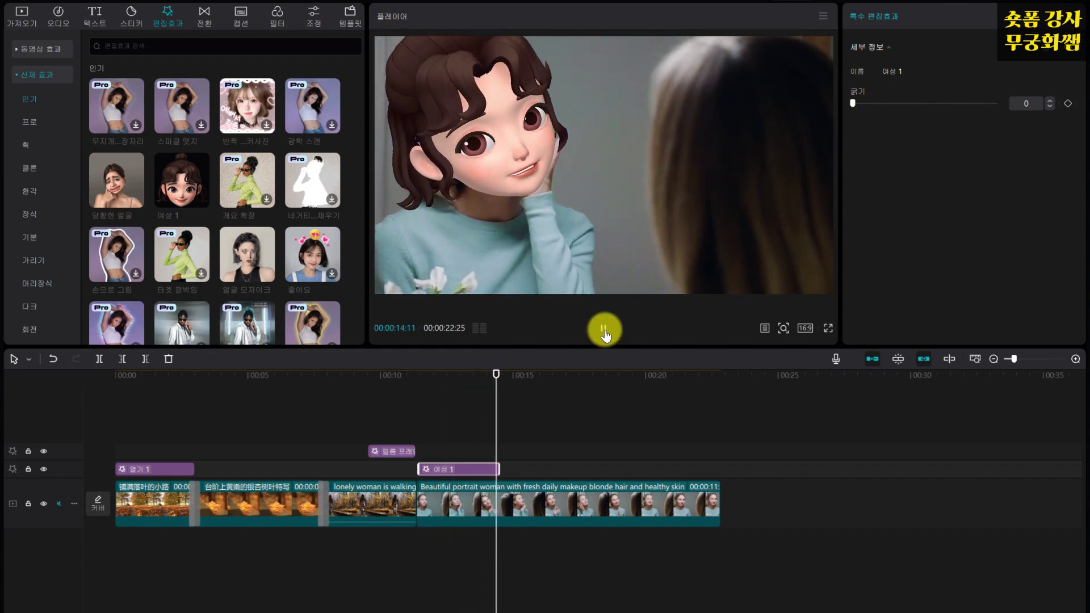
{"action": "left_click", "coordinate": [605, 332]}
{"action": "key", "text": "Up"}
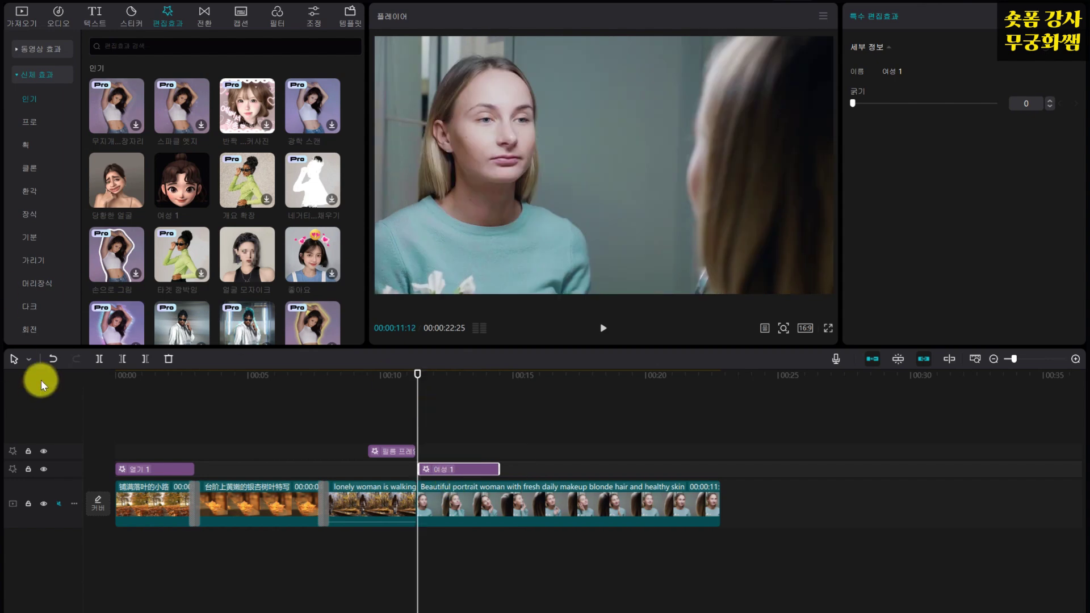
{"action": "left_click", "coordinate": [168, 359]}
Try the 얼굴 모자이크 body effect at the start of the portrait clip, preview it, and delete it
{"action": "scroll", "coordinate": [295, 277], "scroll_direction": "down", "scroll_amount": 1}
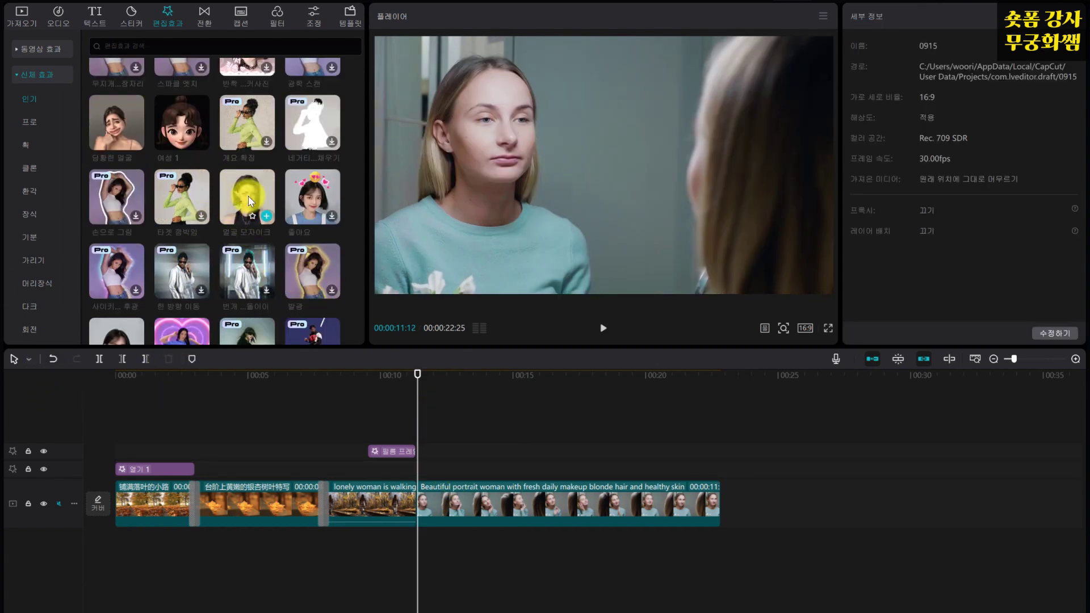
{"action": "left_click_drag", "start_coordinate": [243, 197], "coordinate": [417, 461]}
{"action": "left_click", "coordinate": [601, 331]}
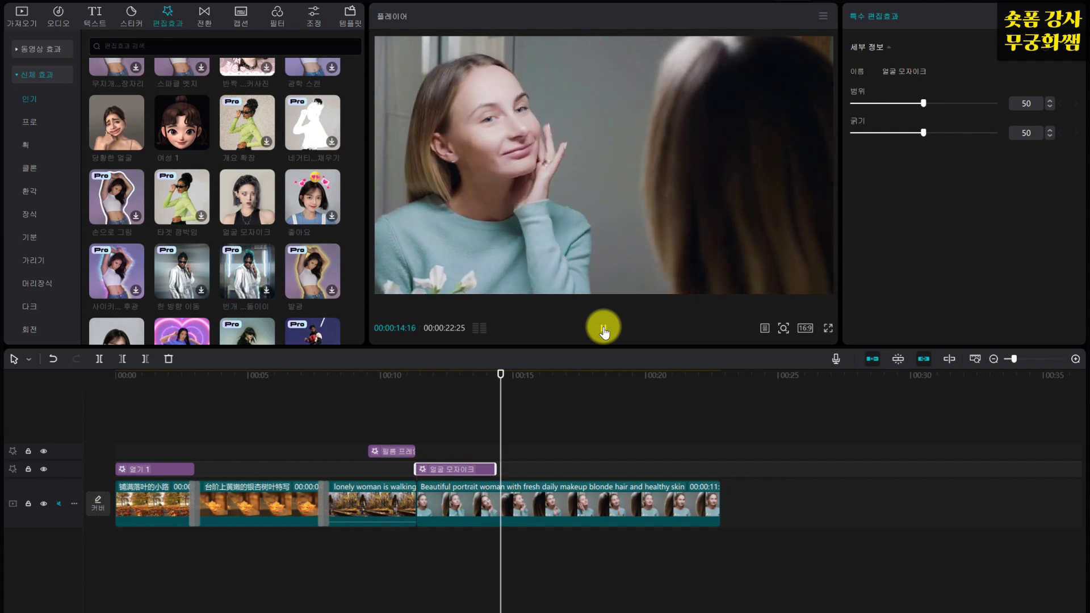
{"action": "left_click", "coordinate": [604, 331]}
{"action": "left_click_drag", "start_coordinate": [515, 382], "coordinate": [428, 392]}
{"action": "key", "text": "Delete"}
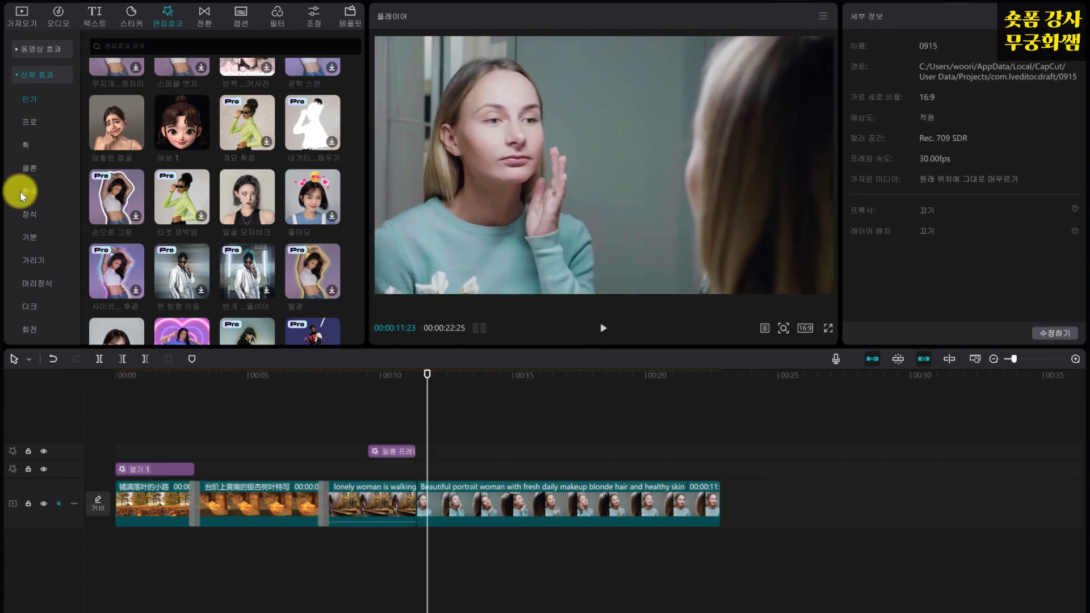
Place the 축 회전 effect from the 환각 body effects above the start of the portrait clip and preview it
{"action": "left_click", "coordinate": [30, 193]}
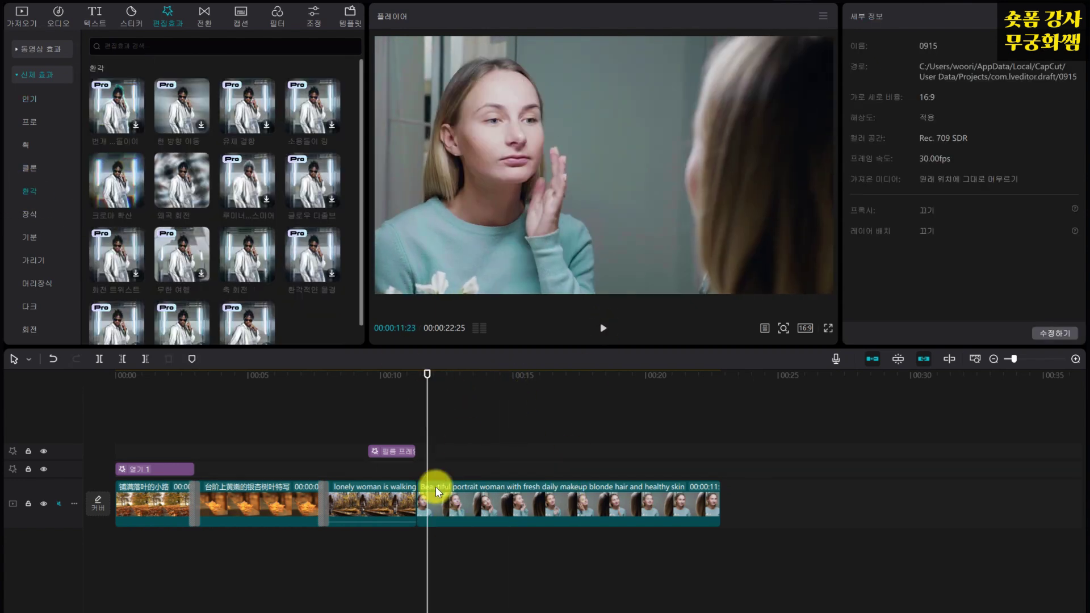
{"action": "left_click", "coordinate": [418, 380]}
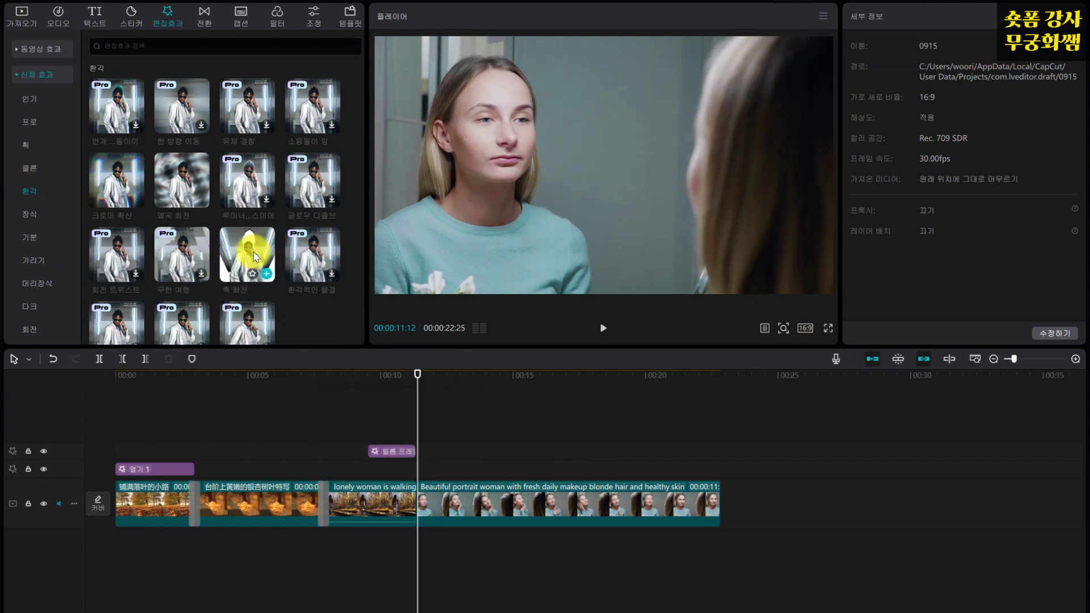
{"action": "left_click_drag", "start_coordinate": [251, 250], "coordinate": [413, 468]}
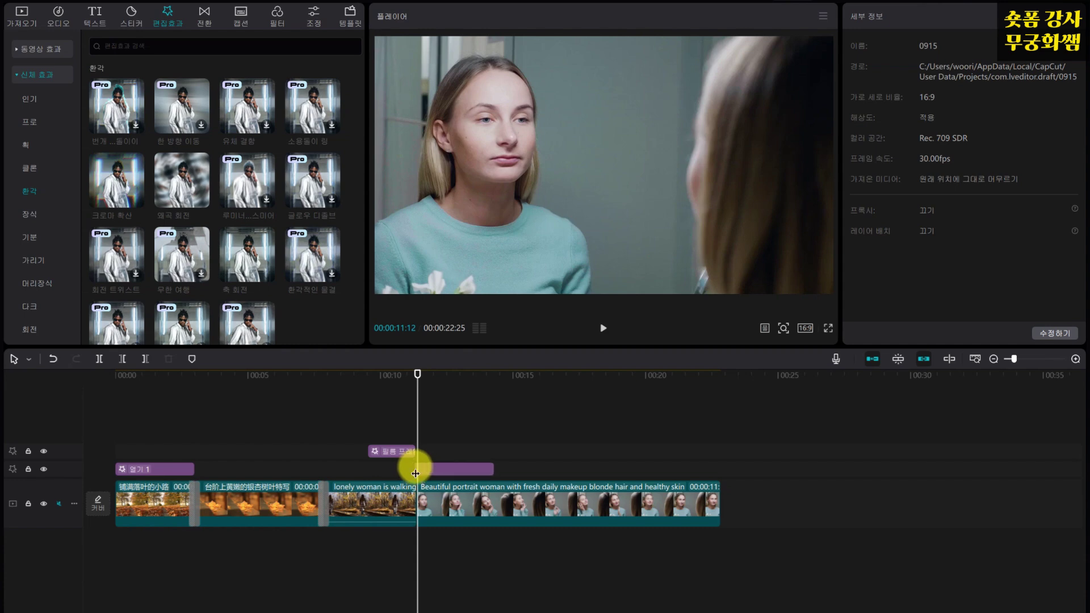
{"action": "left_click", "coordinate": [602, 330]}
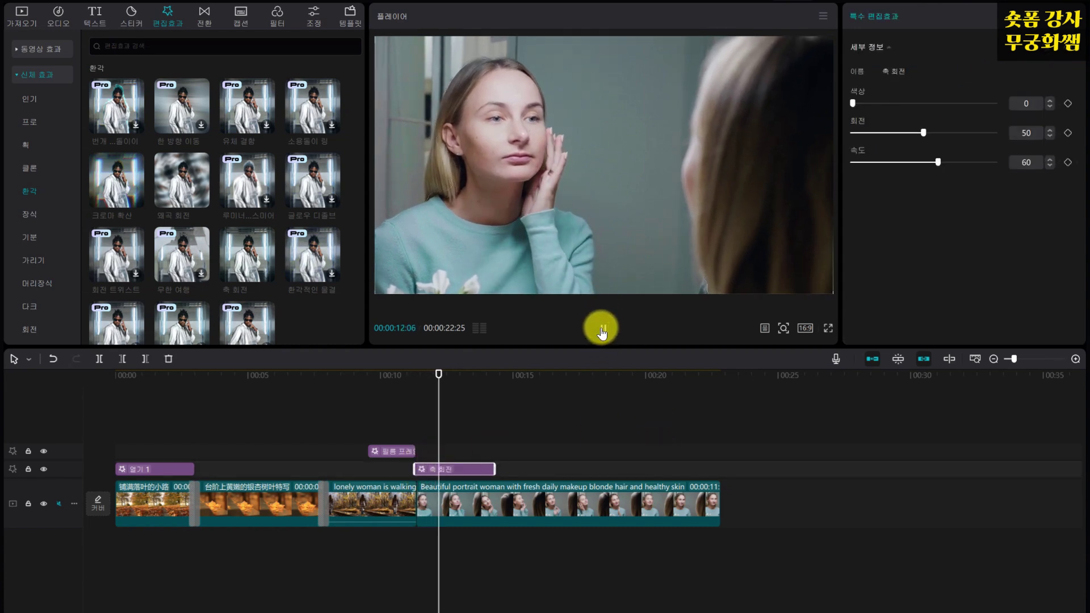
{"action": "left_click", "coordinate": [601, 329]}
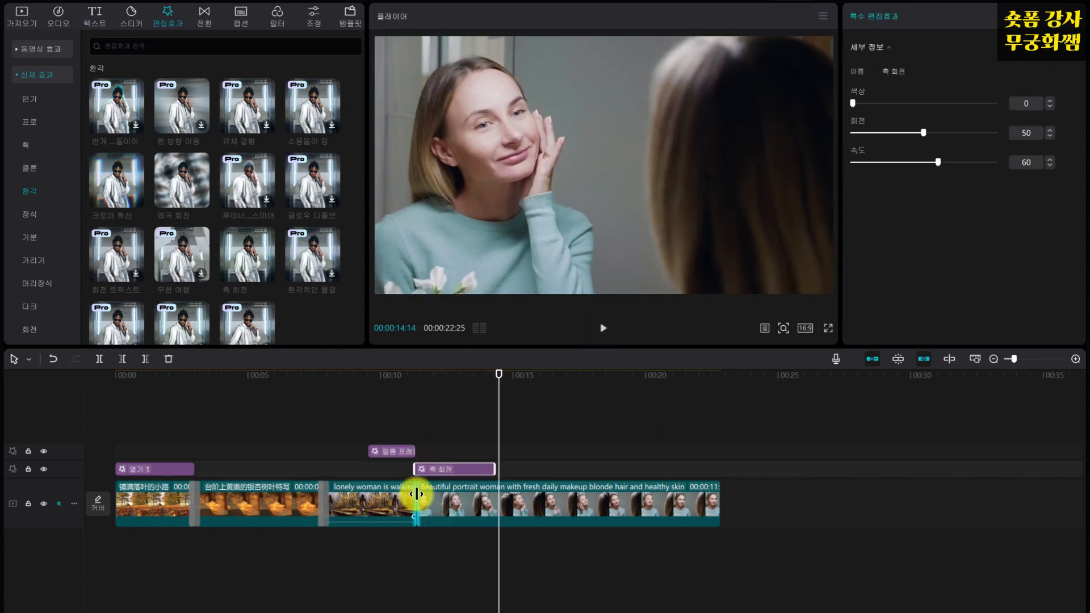
{"action": "left_click", "coordinate": [498, 377]}
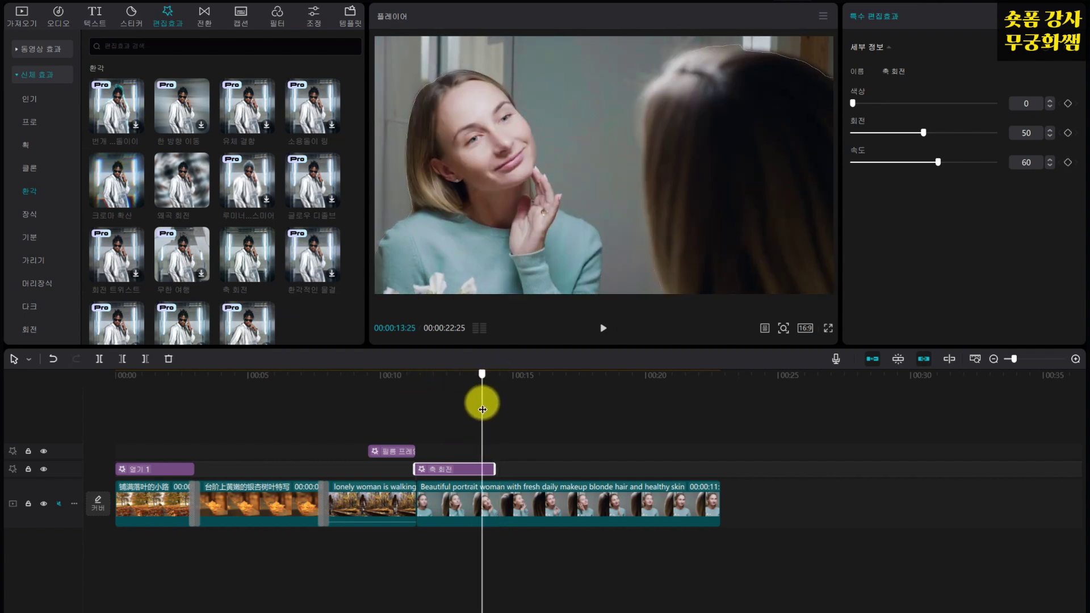
Delete the 축 회전 effect above the portrait clip and return the playhead to that clip's start
{"action": "left_click", "coordinate": [482, 397]}
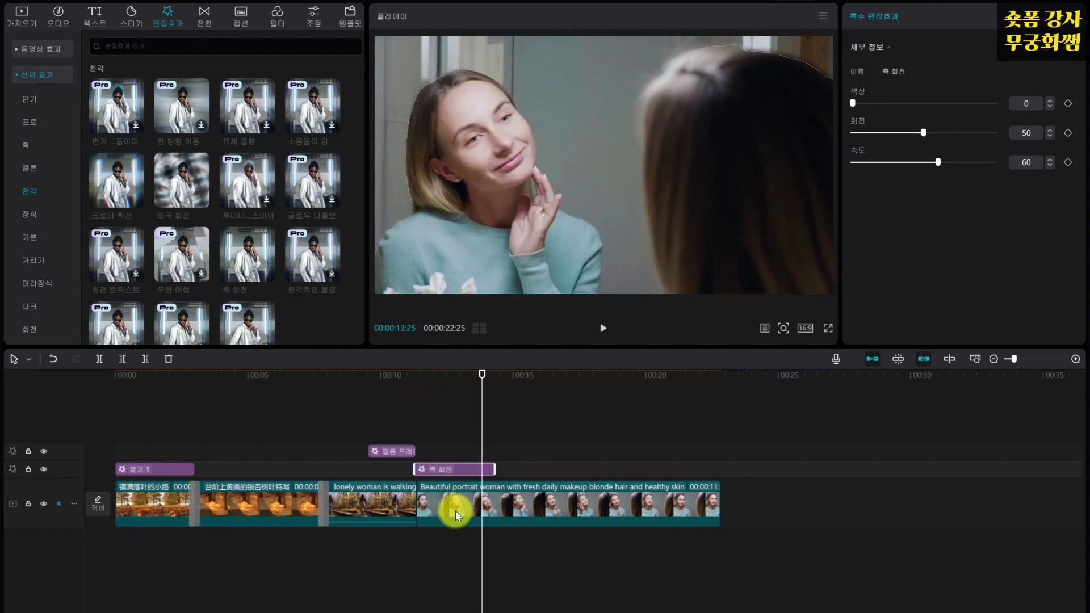
{"action": "left_click", "coordinate": [169, 359]}
{"action": "left_click", "coordinate": [416, 394]}
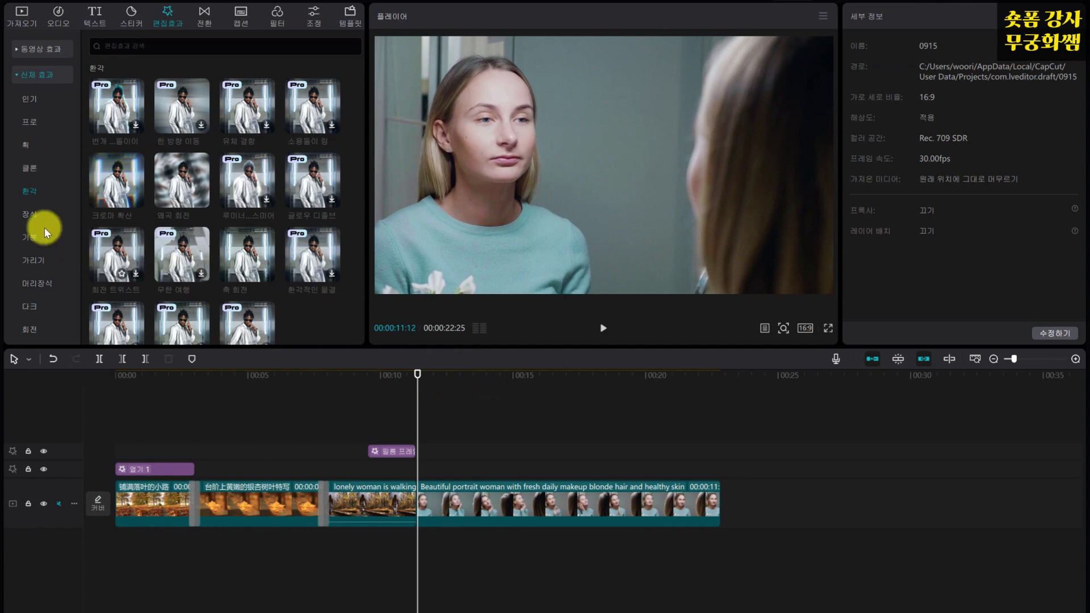
Place the 텍스트 고리 effect from the 머리장식 body effects above the portrait clip, just after its start, and preview it
{"action": "scroll", "coordinate": [123, 241], "scroll_direction": "down", "scroll_amount": 1}
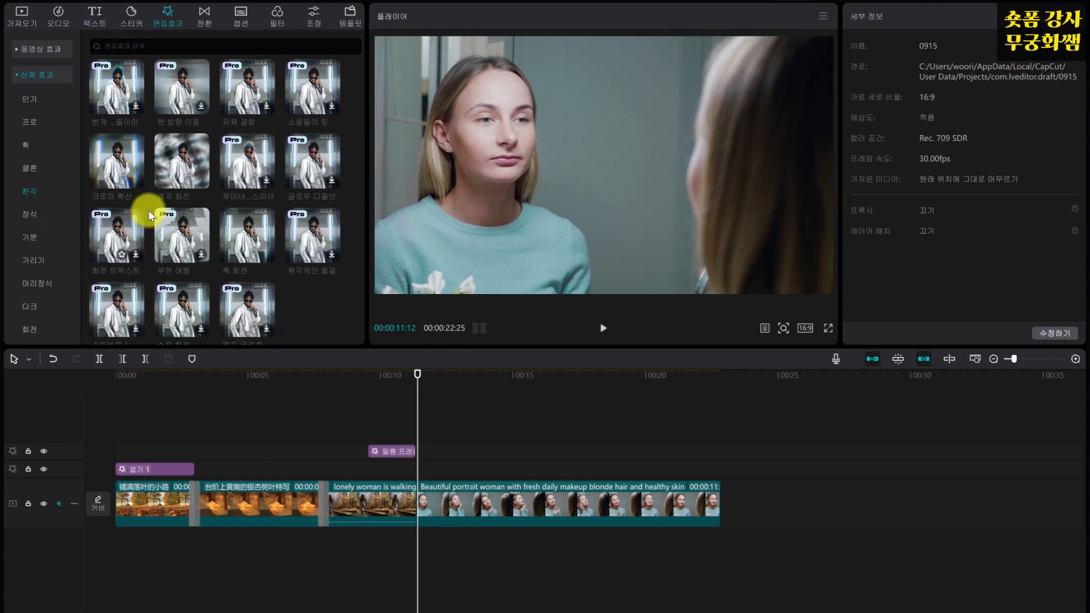
{"action": "scroll", "coordinate": [141, 278], "scroll_direction": "down", "scroll_amount": 5}
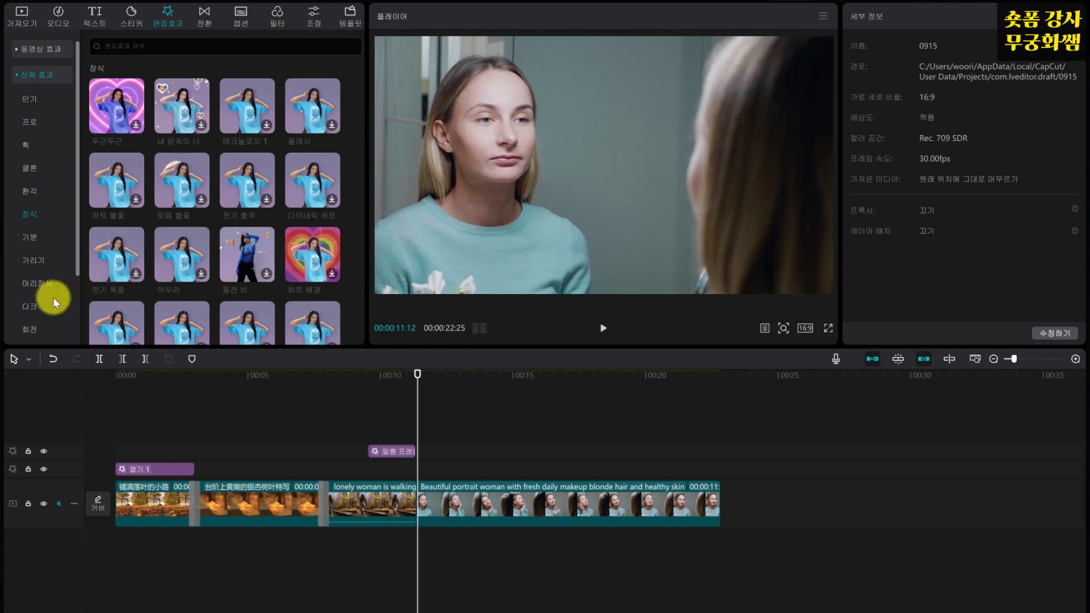
{"action": "left_click", "coordinate": [37, 283]}
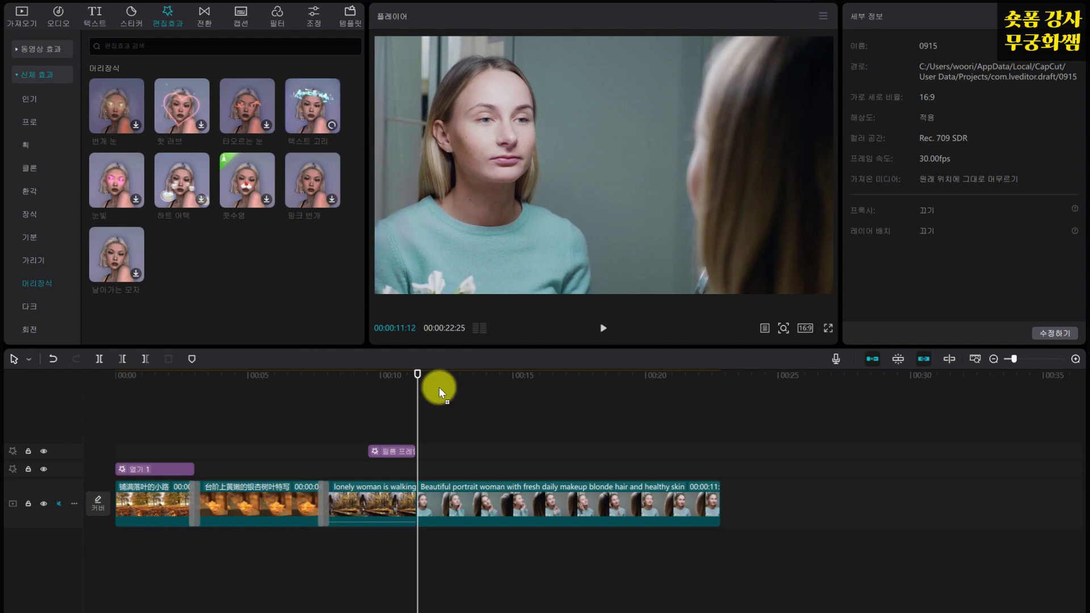
{"action": "left_click_drag", "start_coordinate": [439, 389], "coordinate": [425, 451]}
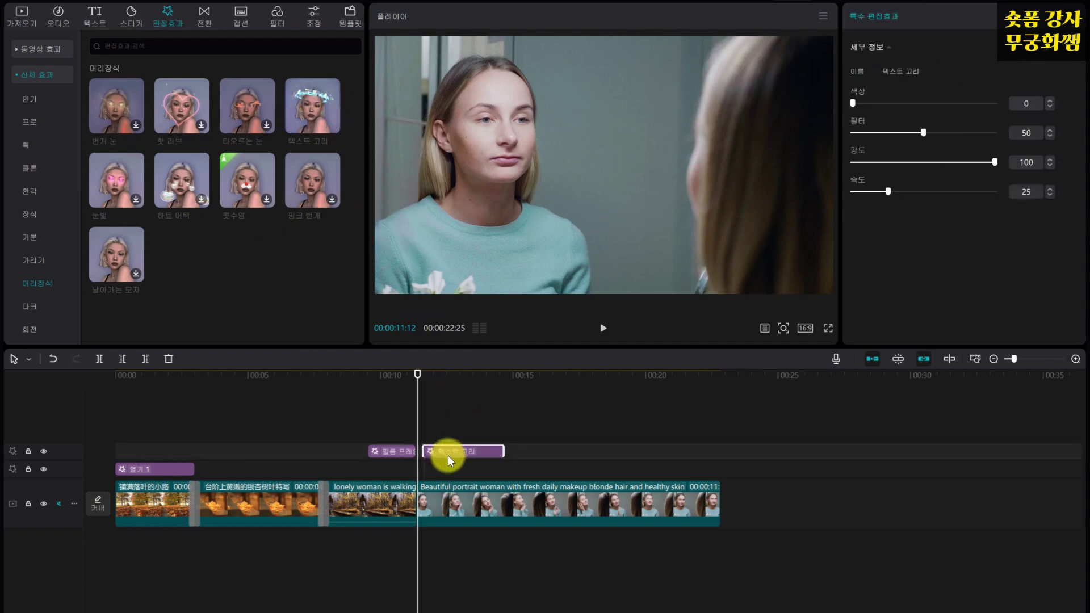
{"action": "left_click", "coordinate": [603, 329]}
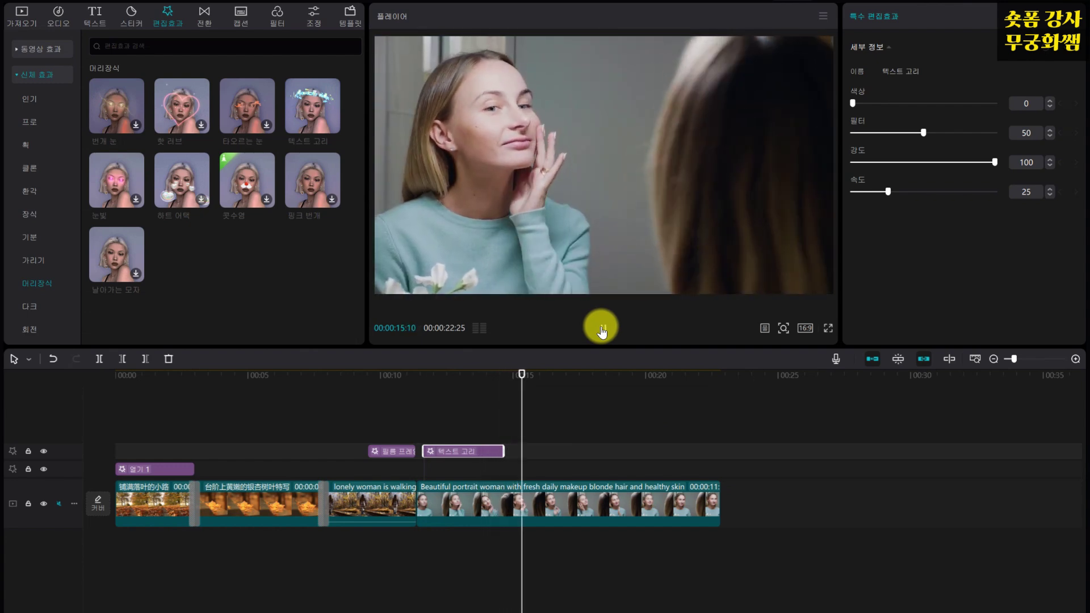
{"action": "left_click", "coordinate": [603, 329]}
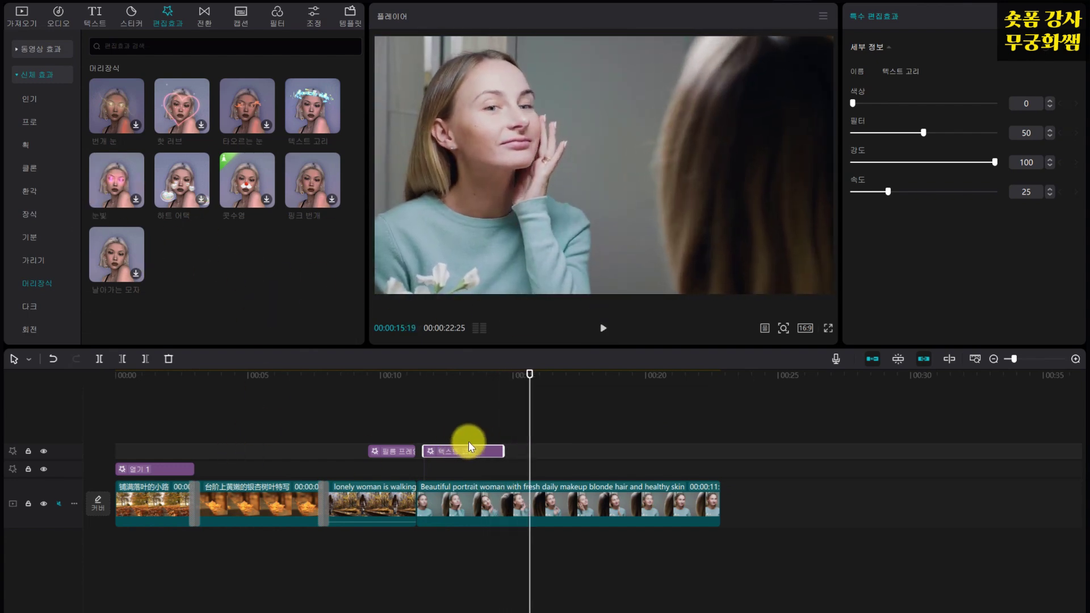